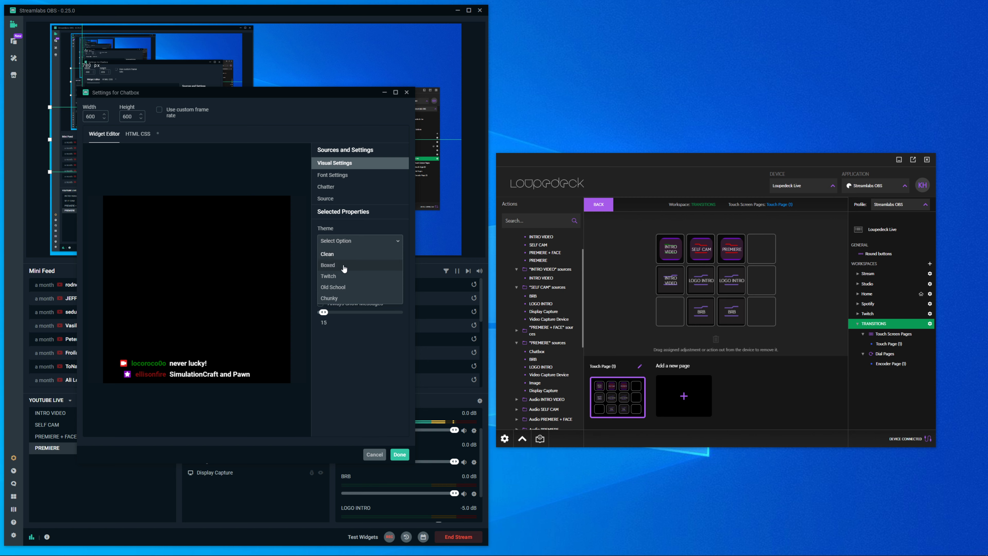
Give the Chatbox the Clean theme with messages always shown, and place it in the lower-right corner of the preview canvas.
{"action": "left_click", "coordinate": [344, 243]}
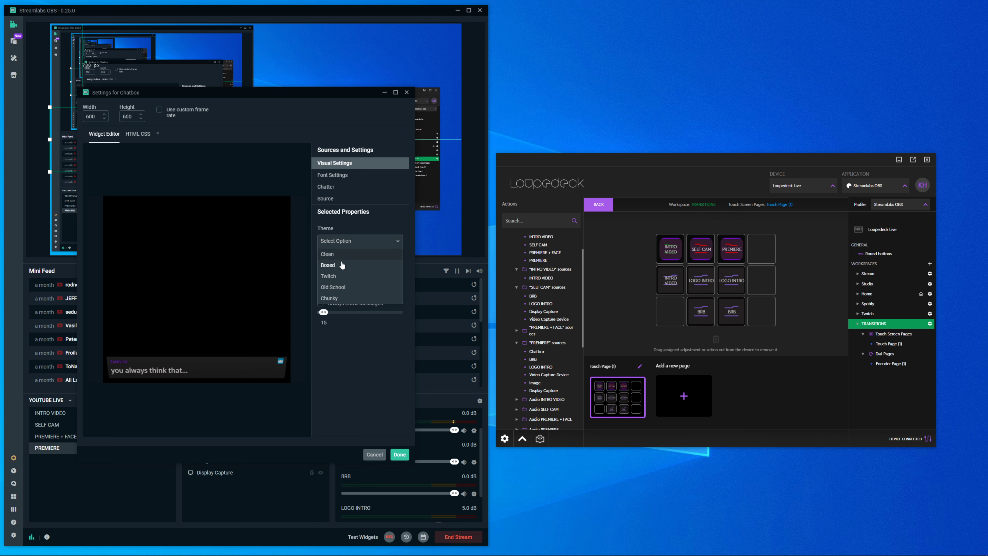
{"action": "left_click", "coordinate": [340, 255]}
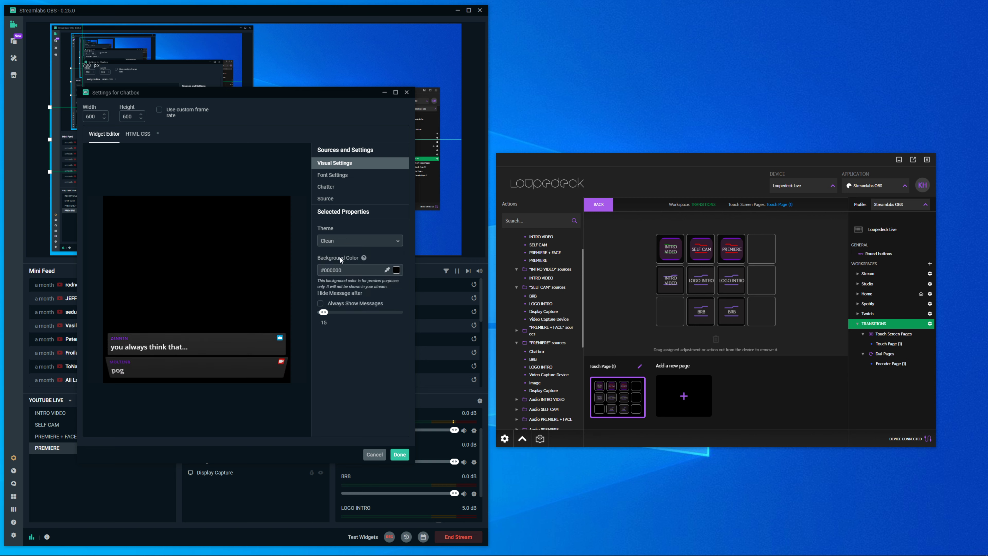
{"action": "left_click", "coordinate": [321, 305]}
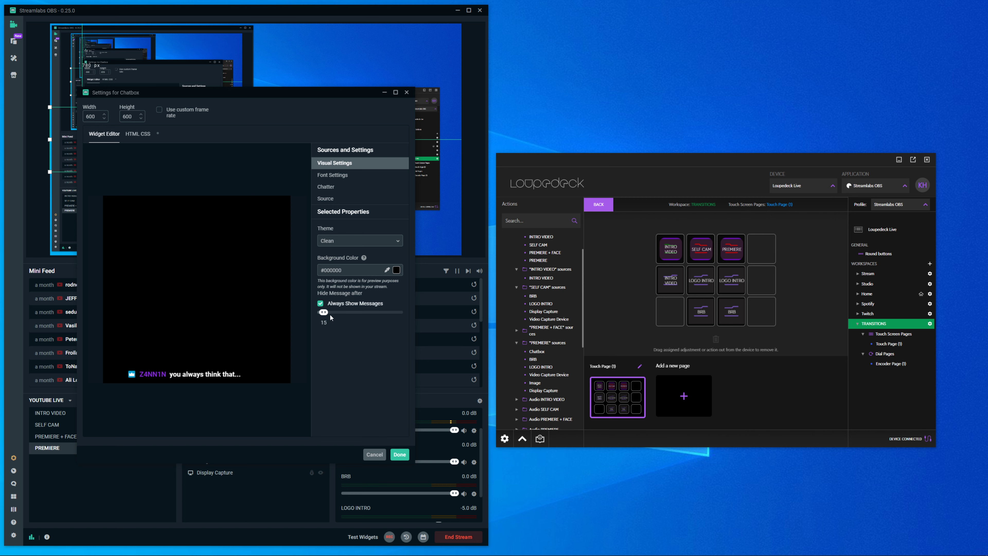
{"action": "left_click", "coordinate": [335, 175]}
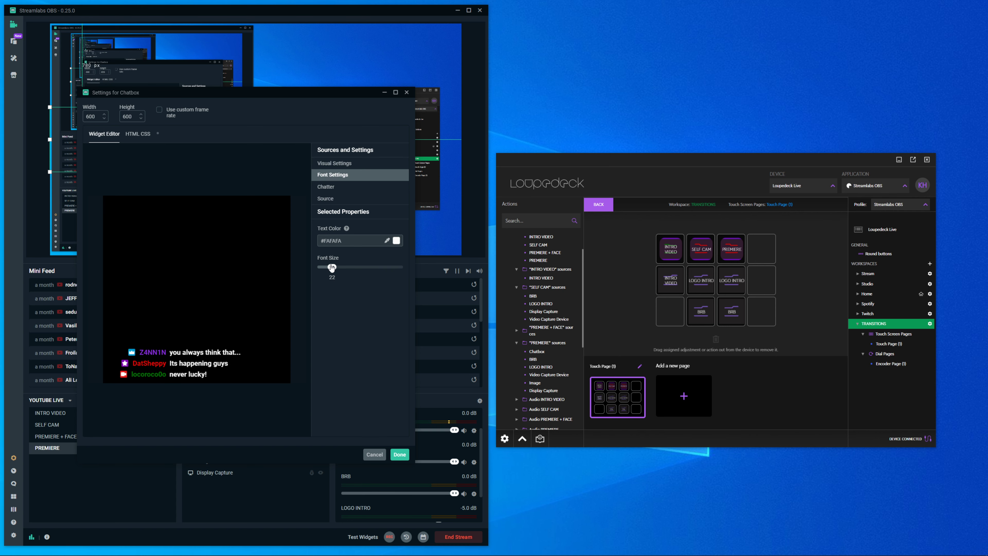
{"action": "left_click", "coordinate": [398, 454]}
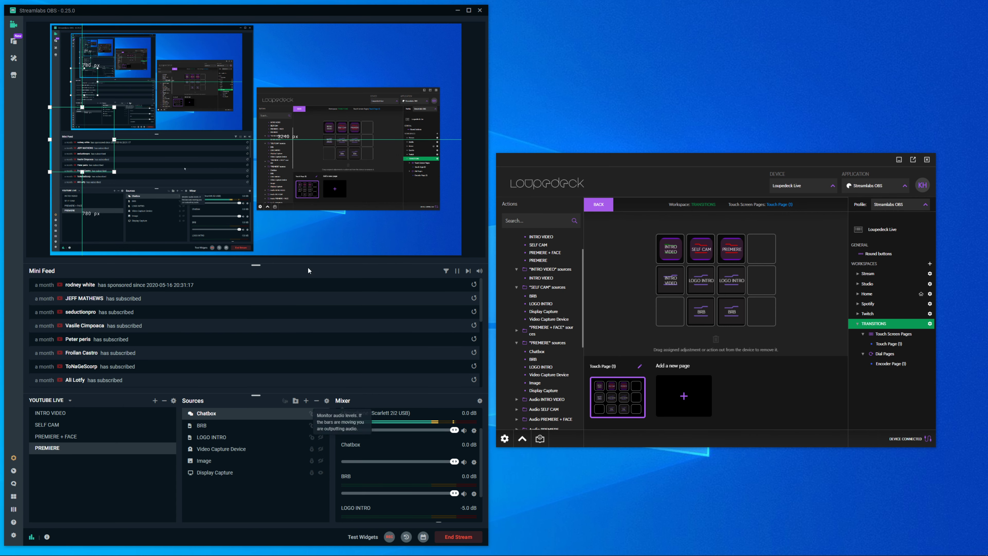
{"action": "left_click_drag", "start_coordinate": [89, 142], "coordinate": [431, 231]}
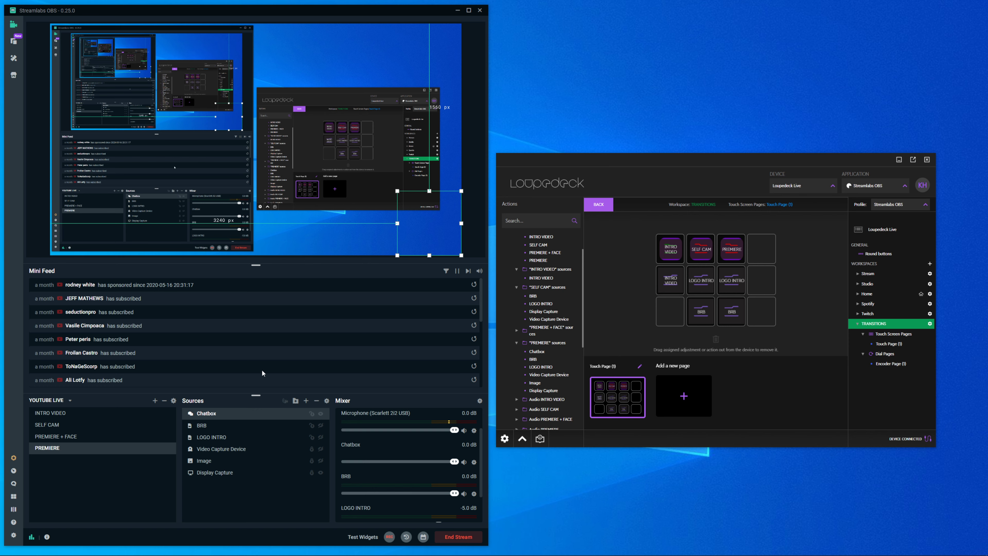
Try the Chatbox source option that refreshes the browser when the scene becomes active.
{"action": "double_click", "coordinate": [207, 414]}
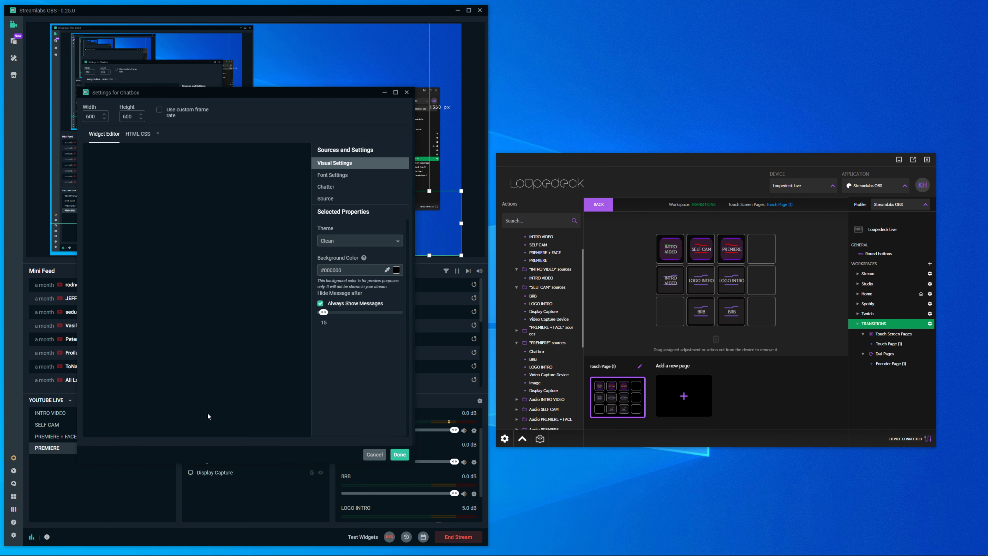
{"action": "left_click", "coordinate": [333, 199]}
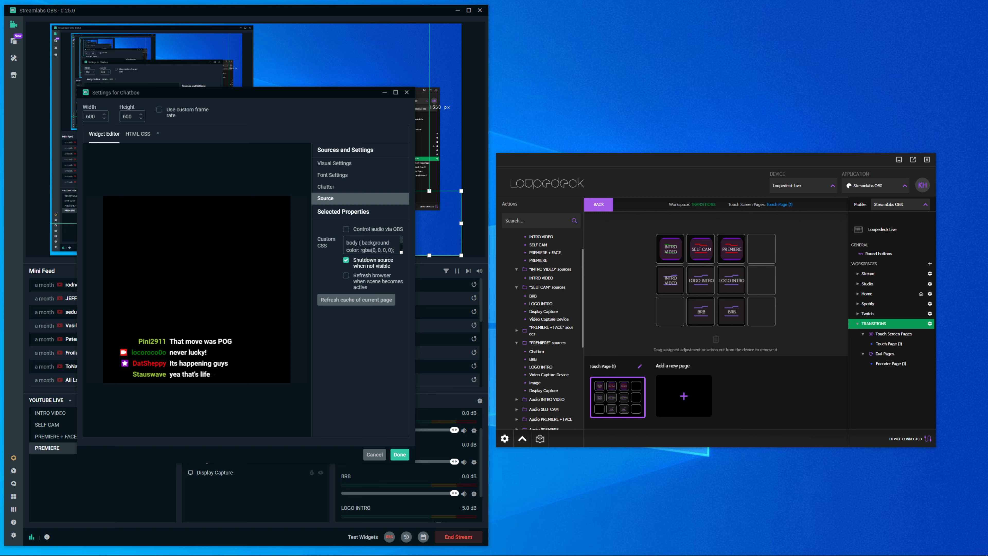
{"action": "left_click_drag", "start_coordinate": [401, 253], "coordinate": [406, 340]}
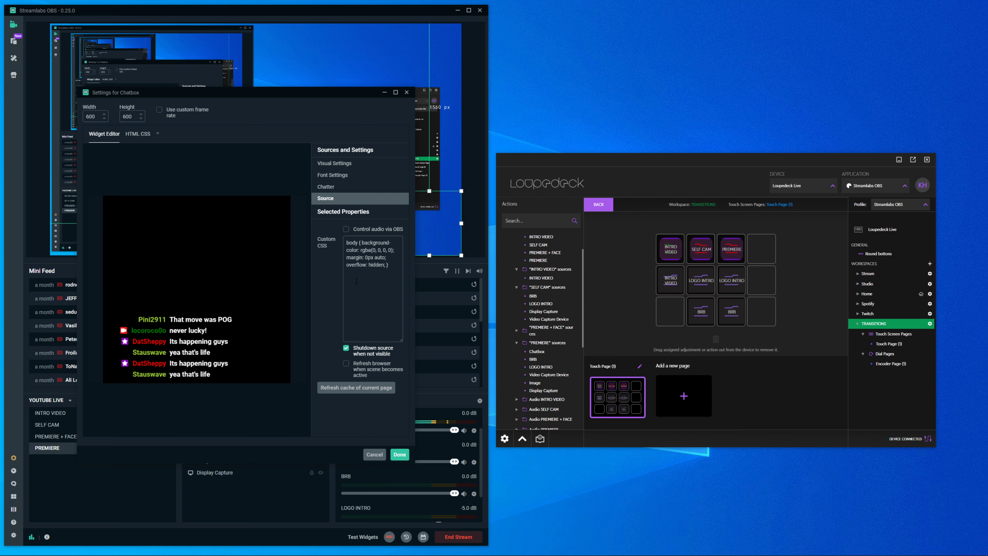
{"action": "left_click", "coordinate": [350, 366]}
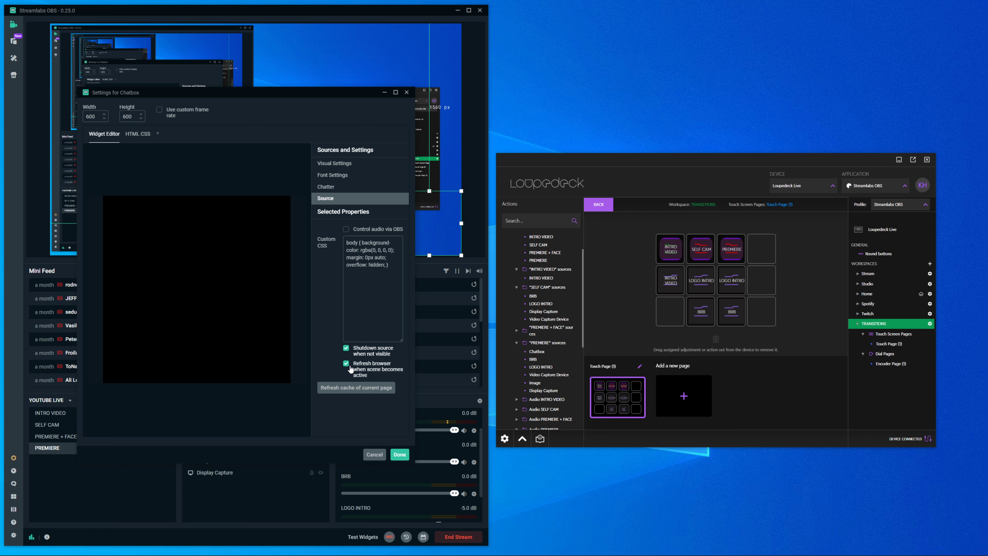
{"action": "left_click", "coordinate": [347, 366]}
Examine the Chatbox's font, chatter, visual, source and HTML CSS settings.
{"action": "left_click", "coordinate": [330, 187]}
{"action": "left_click", "coordinate": [332, 178]}
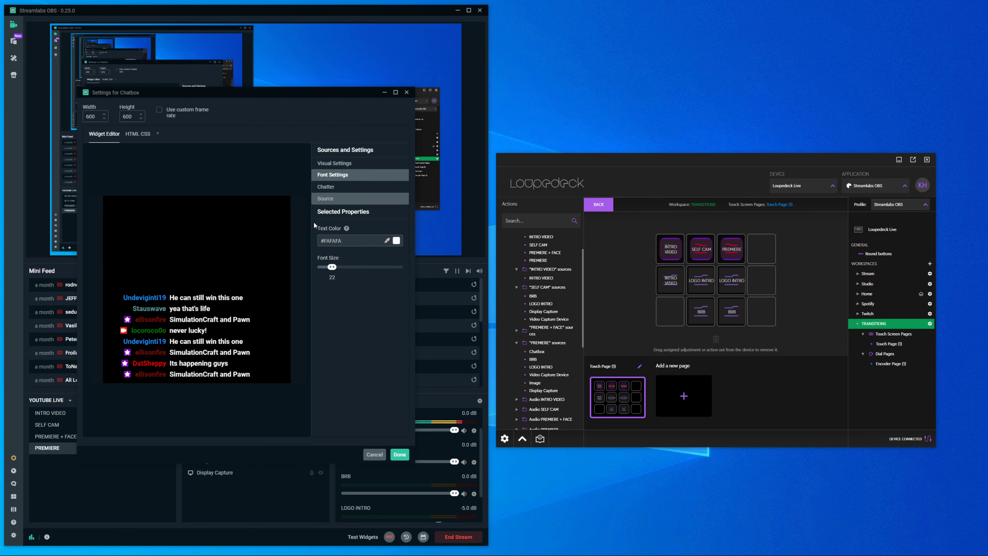
{"action": "left_click", "coordinate": [334, 199]}
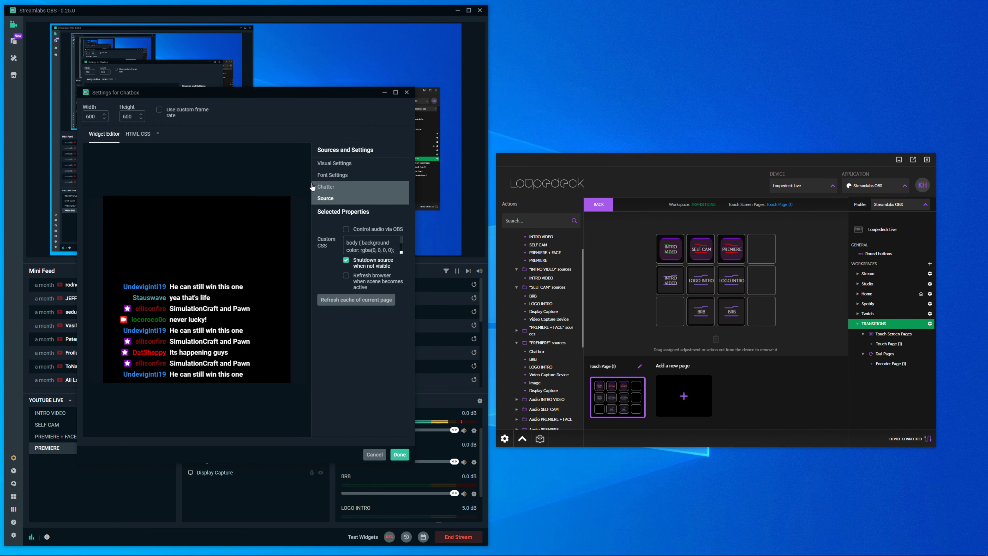
{"action": "left_click", "coordinate": [147, 135]}
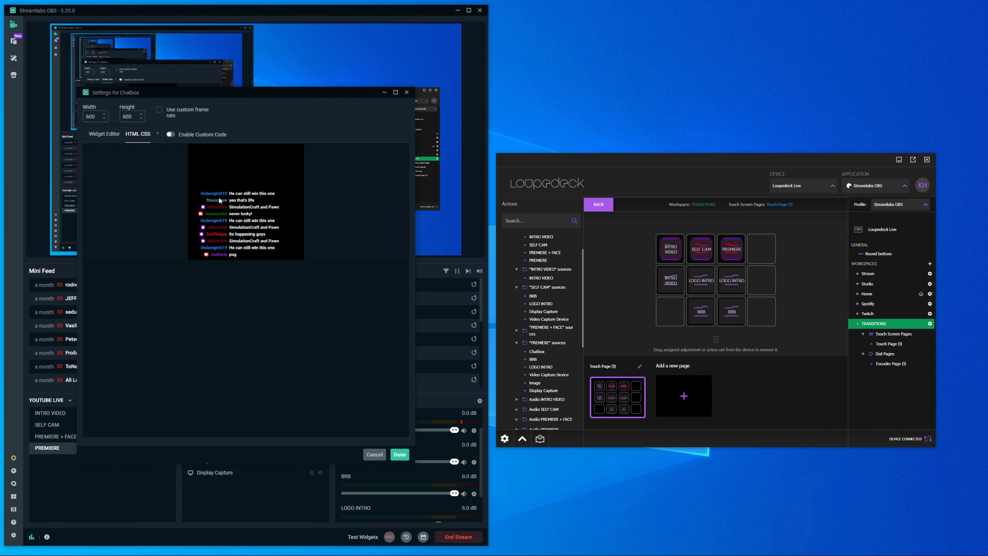
{"action": "left_click", "coordinate": [111, 139]}
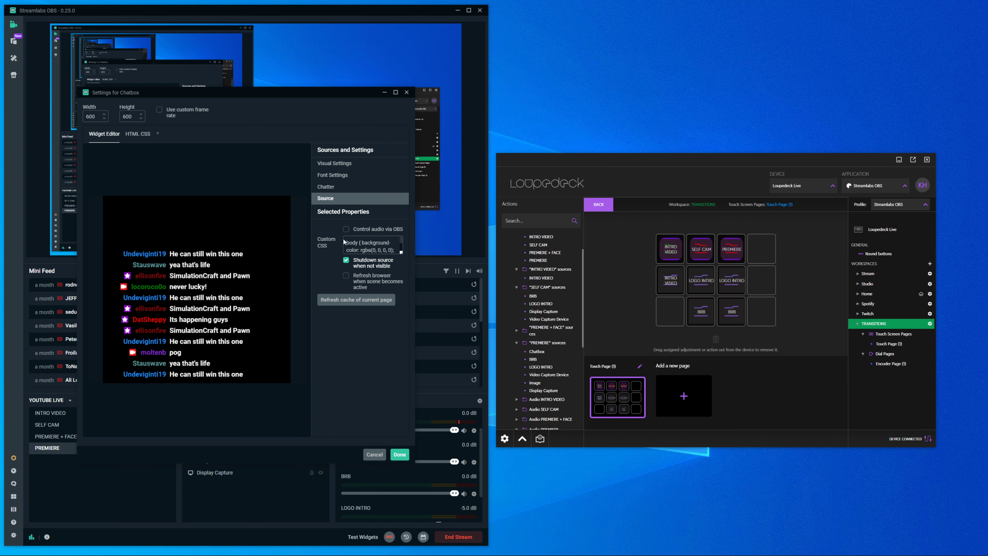
{"action": "left_click", "coordinate": [331, 187]}
{"action": "left_click", "coordinate": [334, 165]}
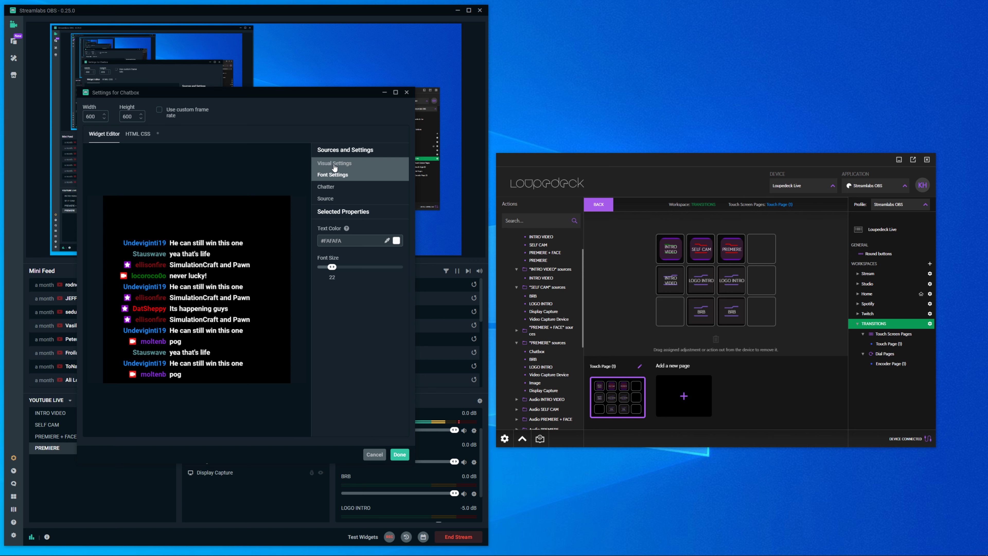
{"action": "left_click", "coordinate": [337, 190]}
Refresh the cache of the Chatbox's current page in its source settings, and accept the settings.
{"action": "left_click", "coordinate": [335, 198]}
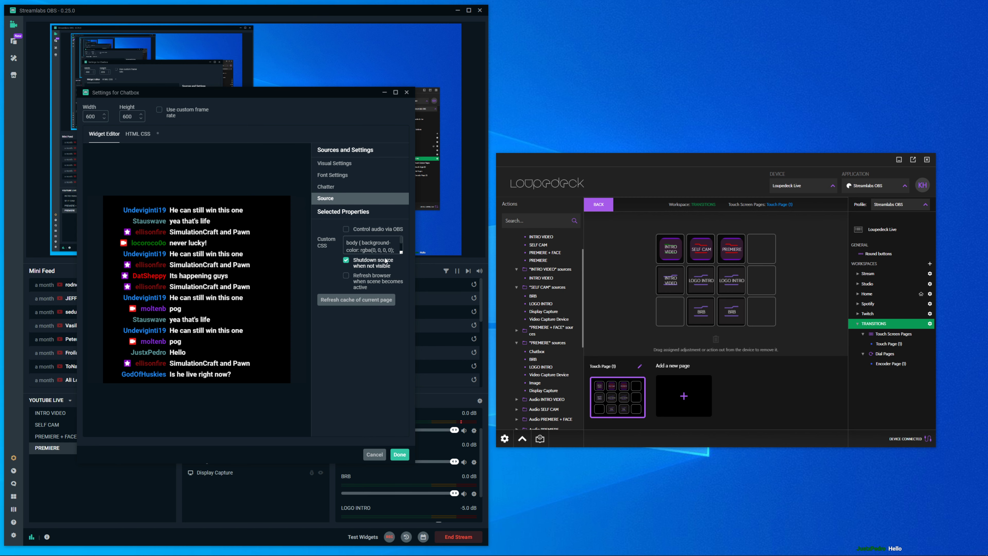
{"action": "left_click", "coordinate": [355, 300]}
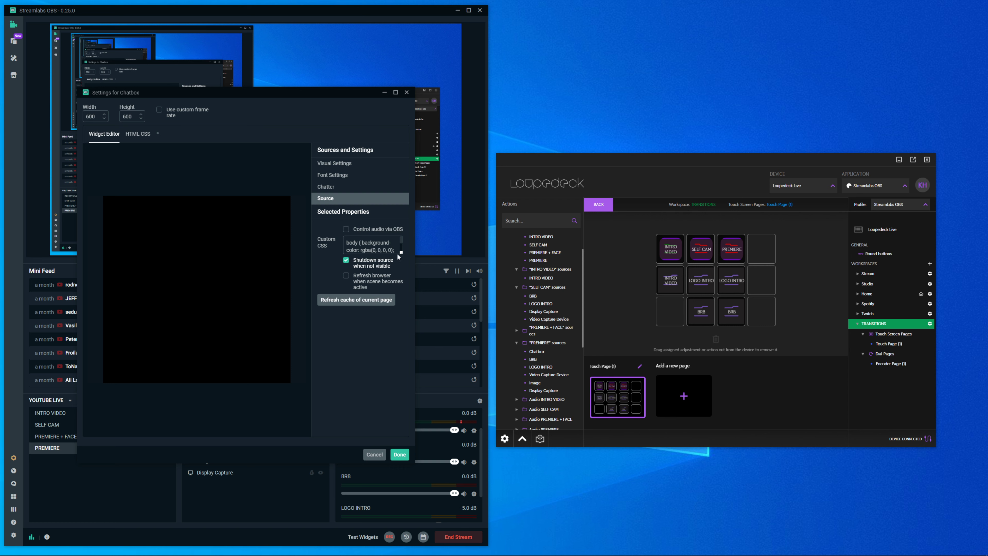
{"action": "left_click_drag", "start_coordinate": [401, 255], "coordinate": [401, 316]}
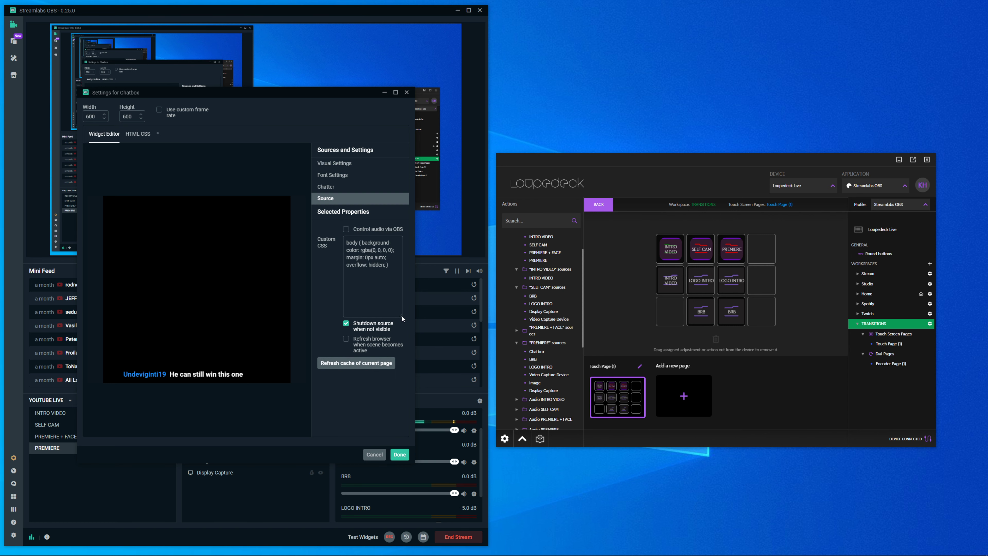
{"action": "left_click", "coordinate": [399, 454]}
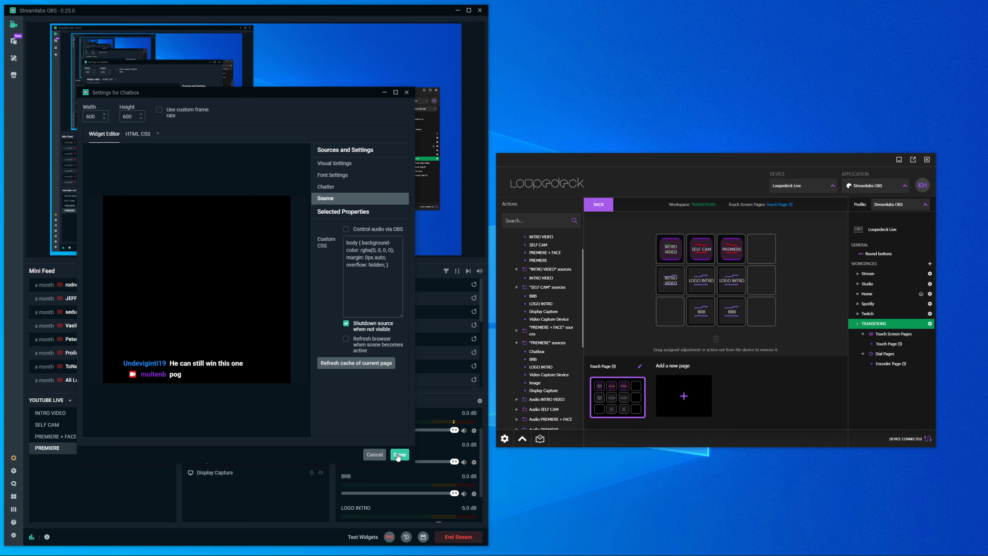
{"action": "left_click", "coordinate": [214, 414]}
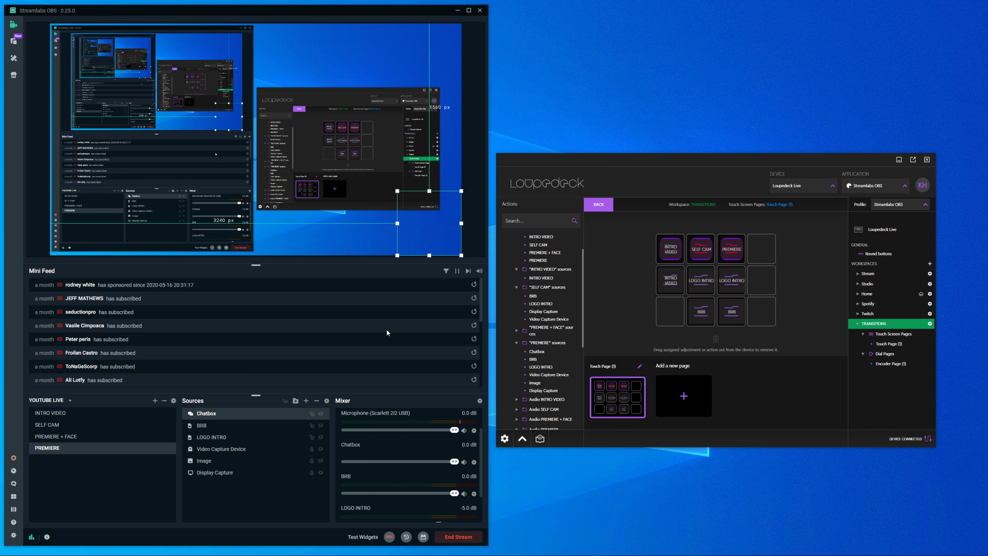
Add a Viewer Count widget to the PREMIERE scene and place it in the upper-left corner of the preview canvas.
{"action": "left_click", "coordinate": [307, 401]}
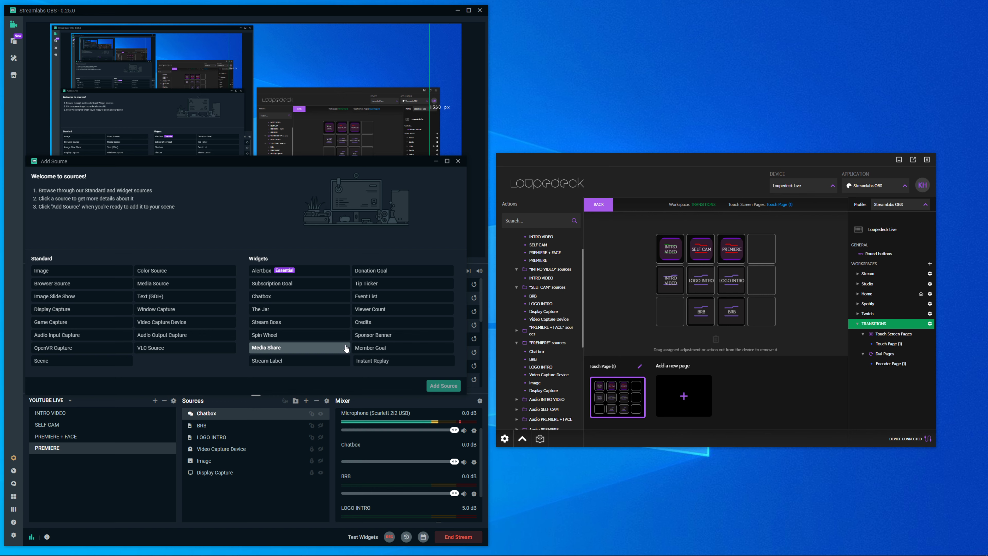
{"action": "left_click", "coordinate": [366, 313]}
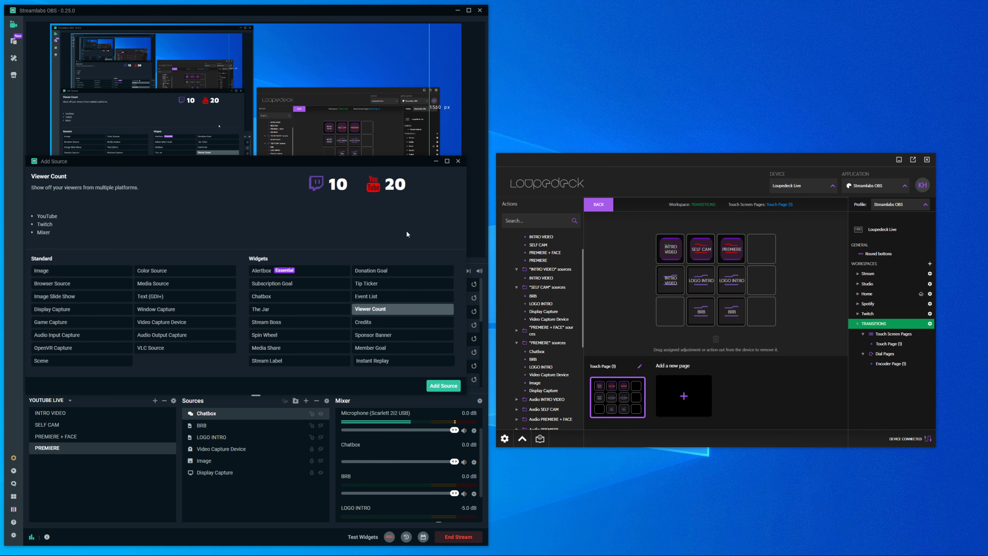
{"action": "left_click", "coordinate": [444, 386]}
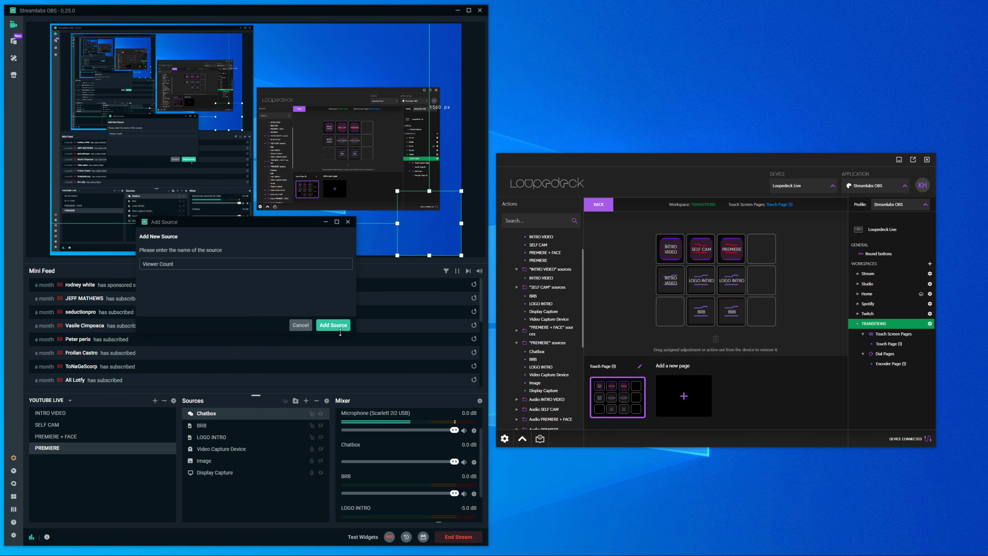
{"action": "left_click", "coordinate": [333, 325]}
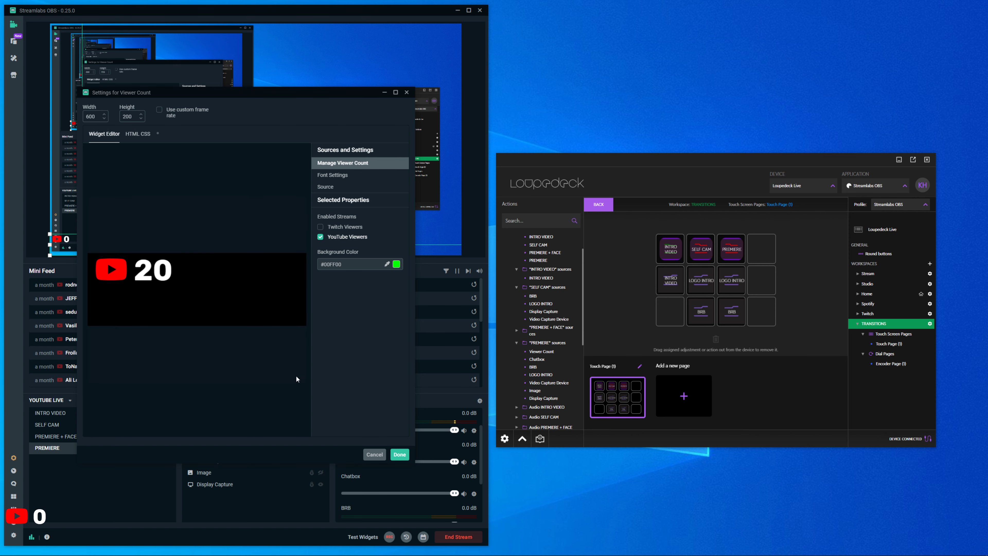
{"action": "left_click", "coordinate": [400, 454]}
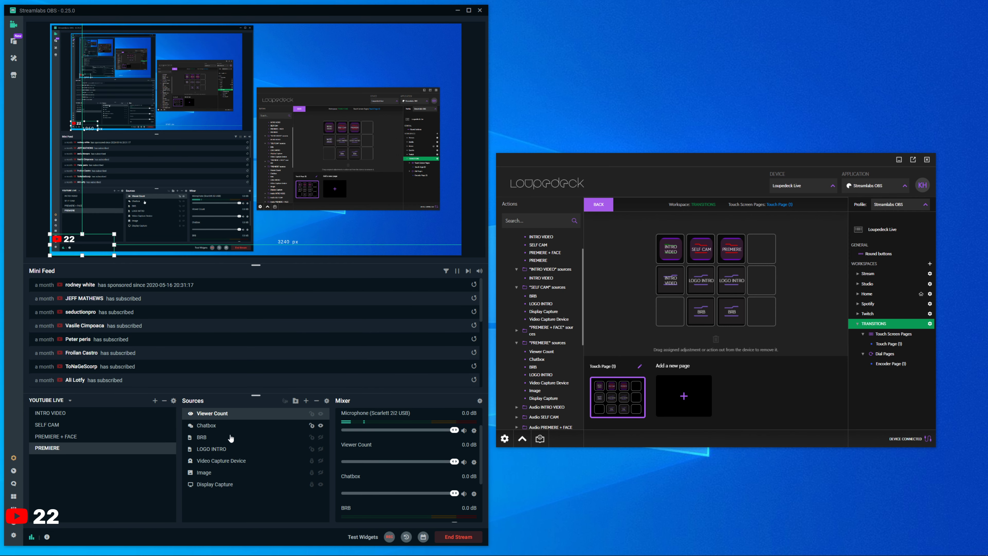
{"action": "left_click_drag", "start_coordinate": [68, 238], "coordinate": [71, 37]}
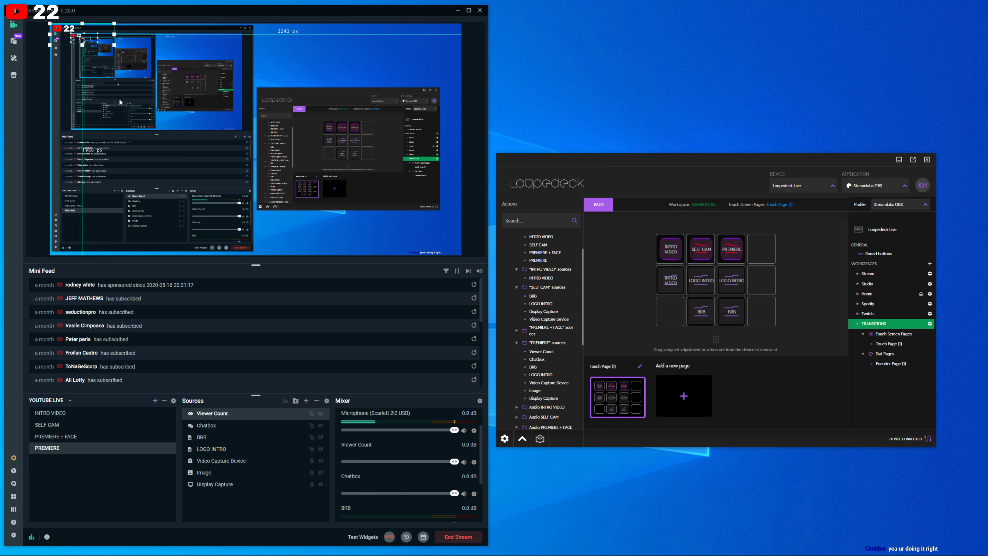
Browse the Instant Replay and Stream Boss widgets, and add a Spin Wheel widget to the PREMIERE scene.
{"action": "left_click", "coordinate": [306, 401]}
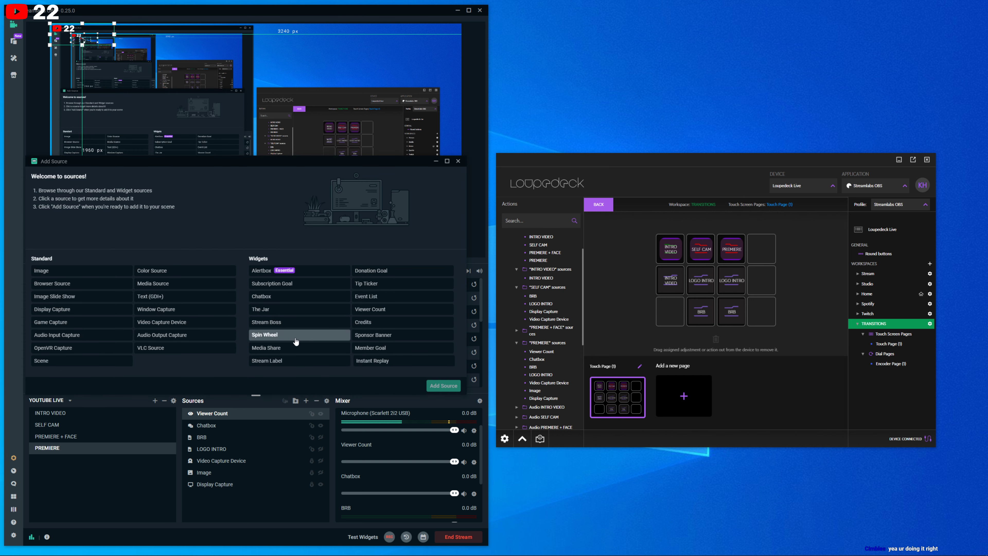
{"action": "left_click", "coordinate": [389, 360]}
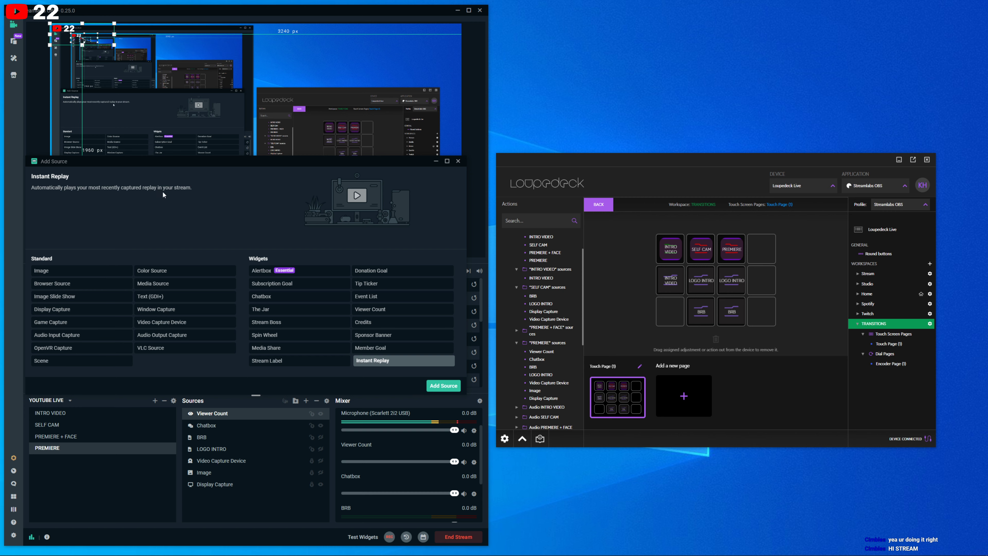
{"action": "left_click", "coordinate": [277, 326]}
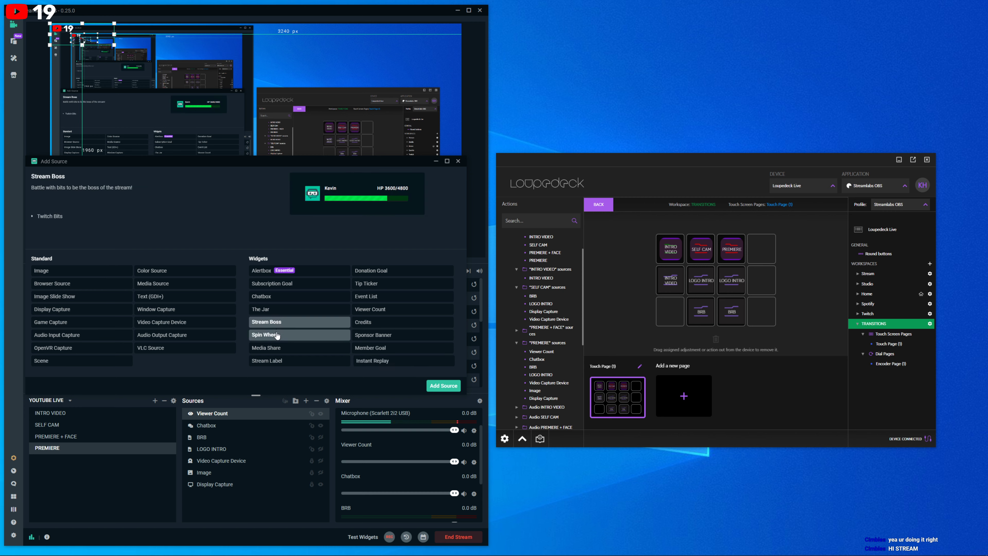
{"action": "left_click", "coordinate": [277, 335]}
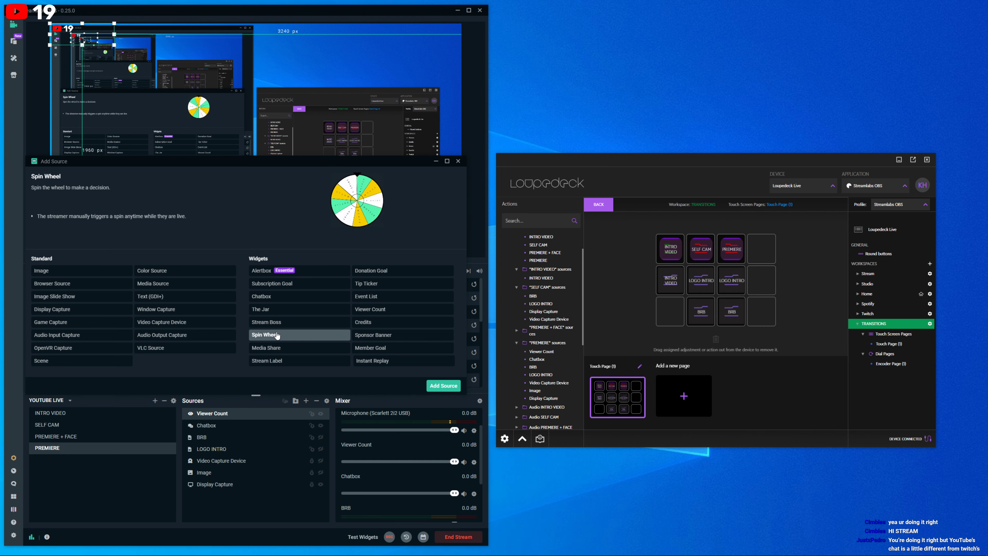
{"action": "left_click", "coordinate": [437, 388]}
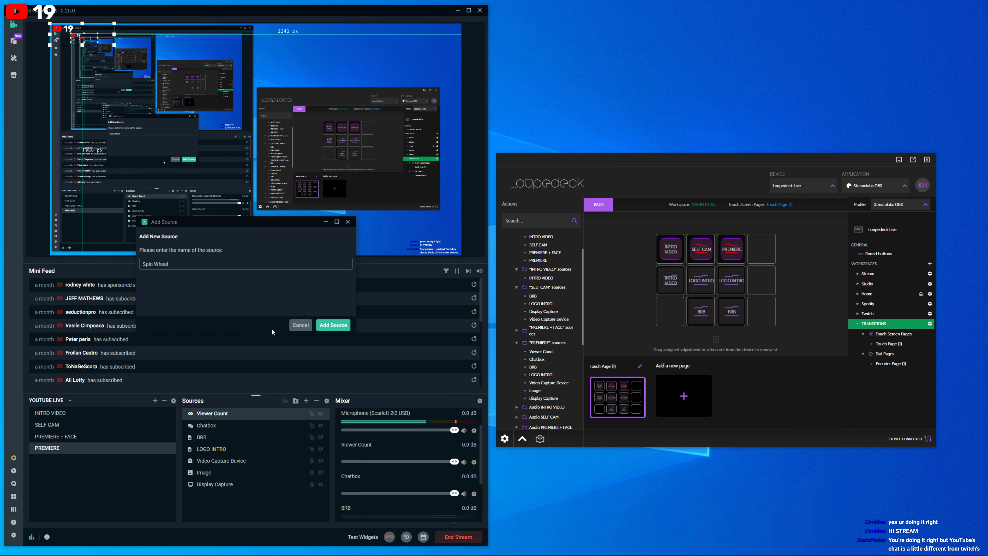
{"action": "left_click", "coordinate": [327, 325]}
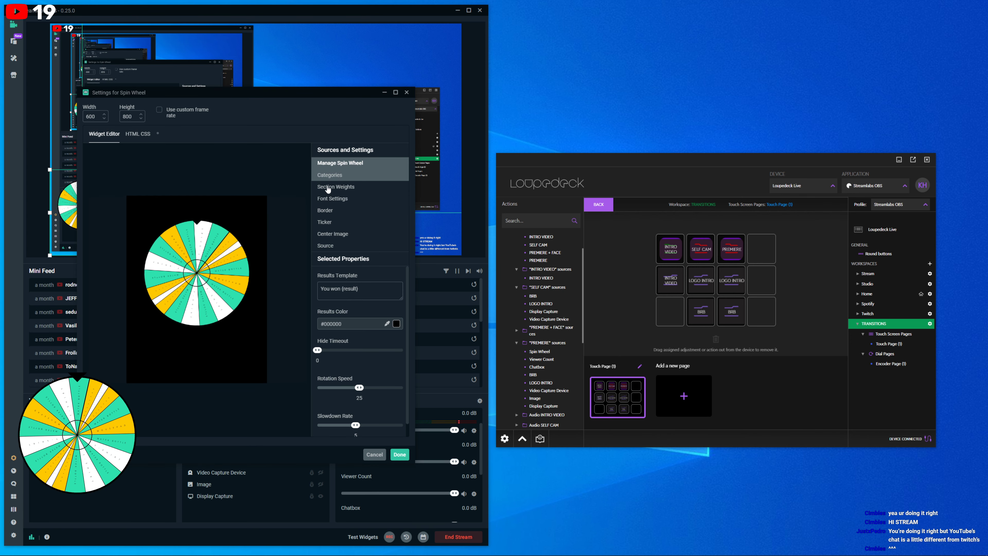
{"action": "left_click", "coordinate": [375, 454]}
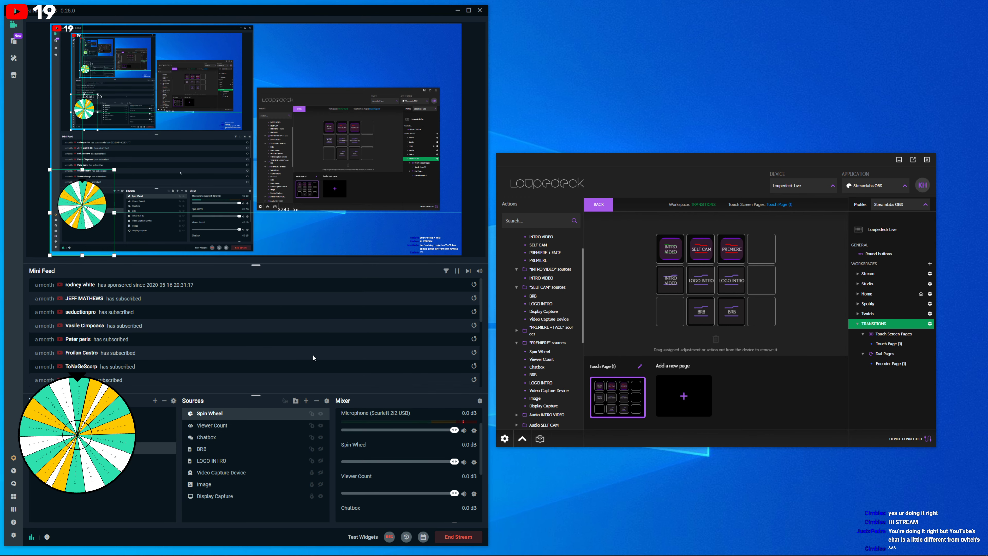
Remove the Spin Wheel widget from the PREMIERE scene's sources.
{"action": "right_click", "coordinate": [263, 416]}
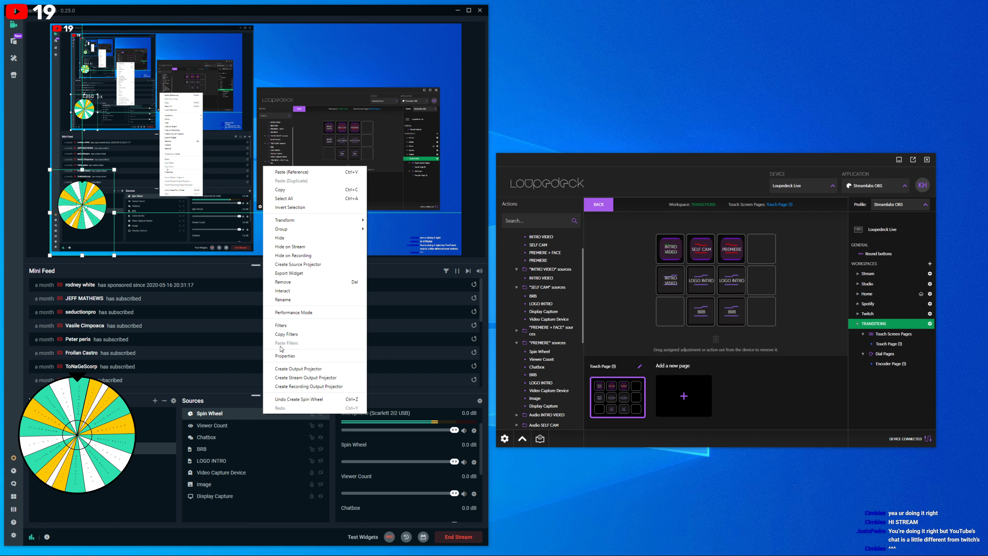
{"action": "left_click", "coordinate": [292, 281]}
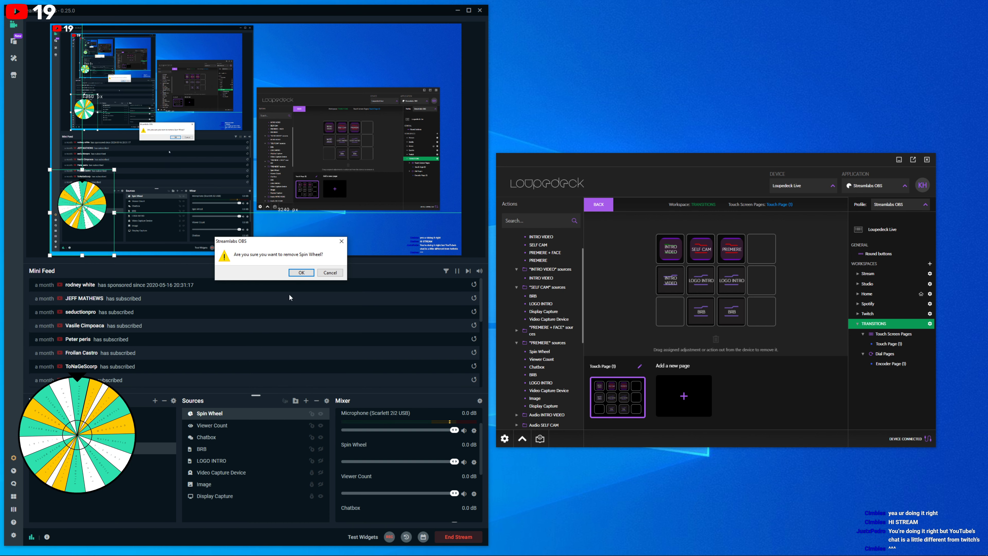
{"action": "left_click", "coordinate": [301, 273]}
{"action": "left_click", "coordinate": [240, 414]}
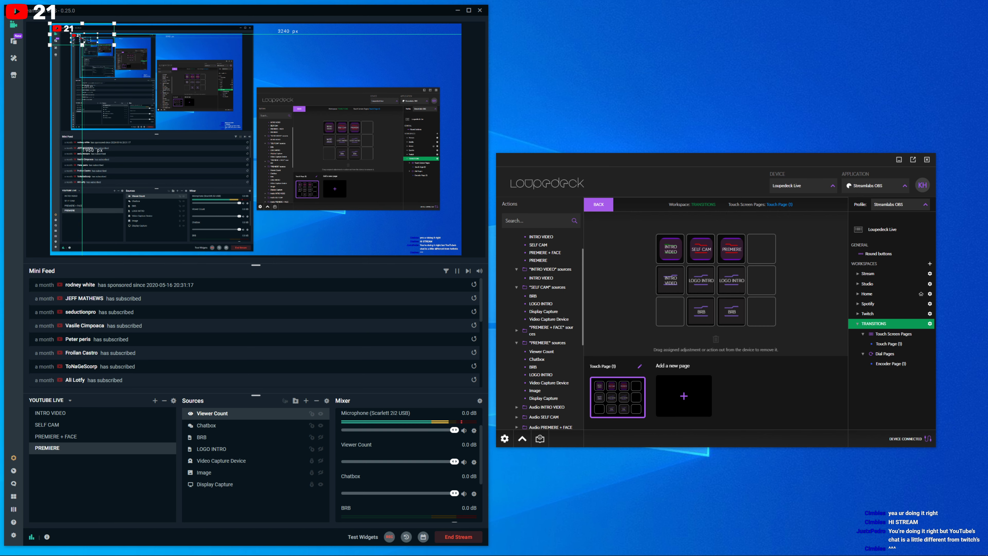
{"action": "left_click_drag", "start_coordinate": [0, 233], "coordinate": [0, 215]}
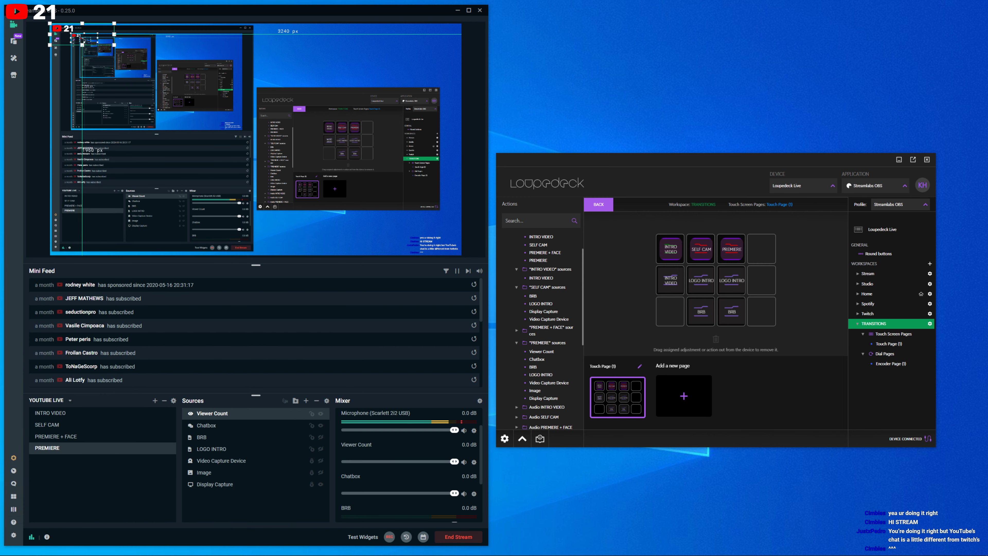
Add a Window Capture source to the PREMIERE scene, capturing the Chrome window with the YouTube Studio pop-out live chat.
{"action": "left_click", "coordinate": [306, 399]}
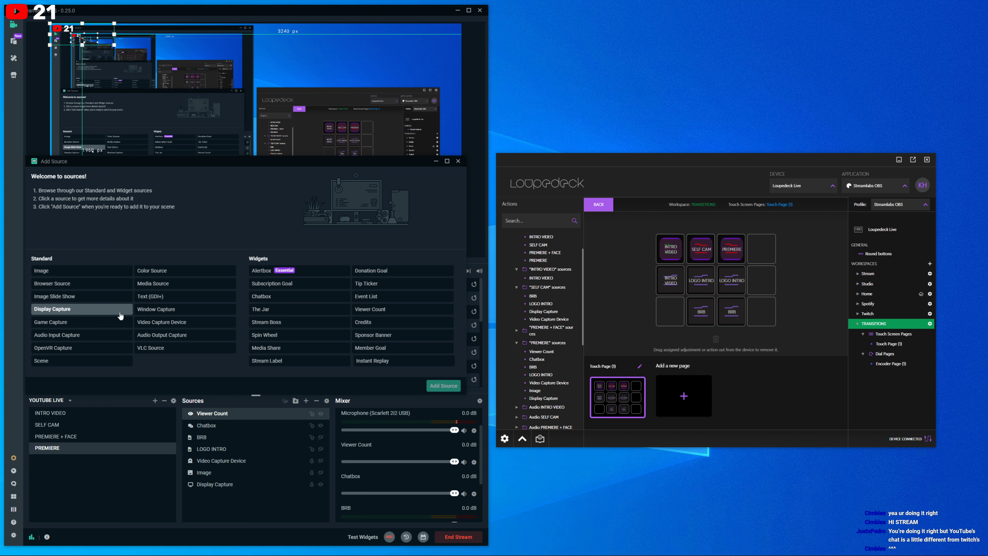
{"action": "left_click", "coordinate": [162, 312]}
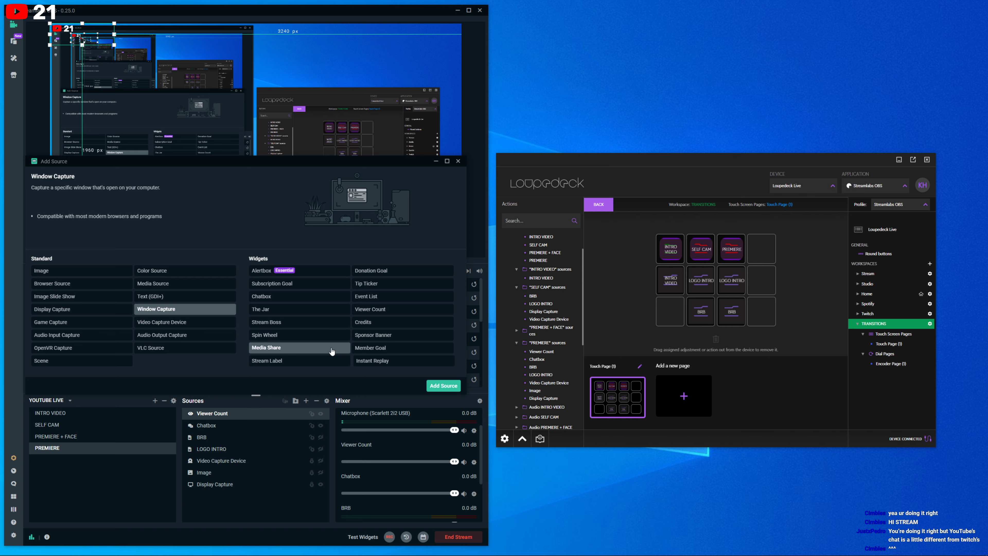
{"action": "left_click", "coordinate": [447, 386]}
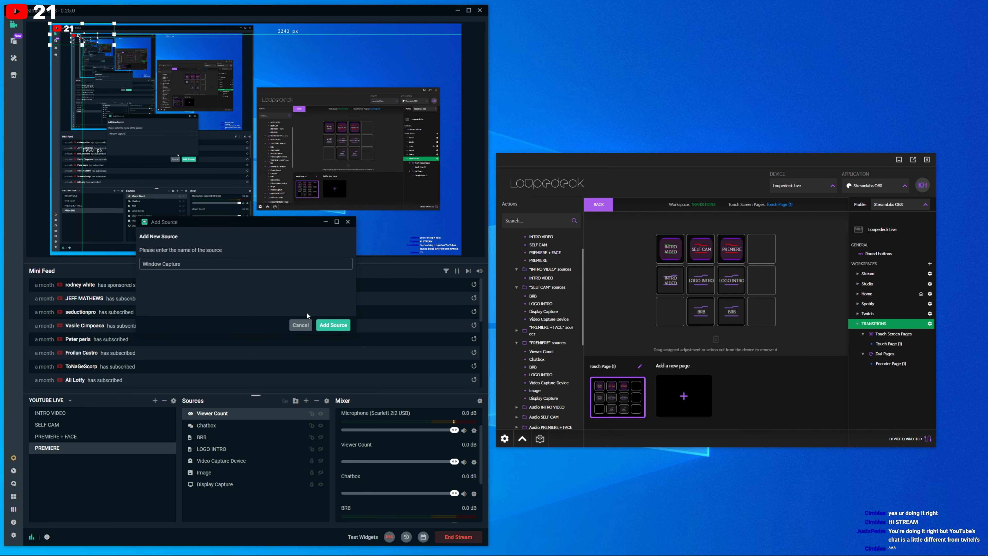
{"action": "left_click", "coordinate": [323, 325]}
{"action": "left_click", "coordinate": [241, 229]}
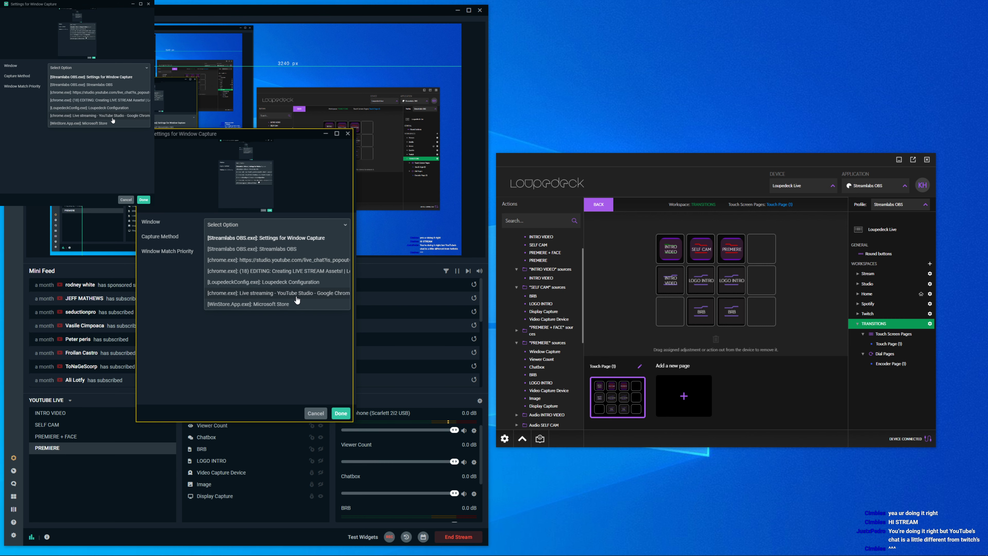
{"action": "left_click", "coordinate": [291, 262]}
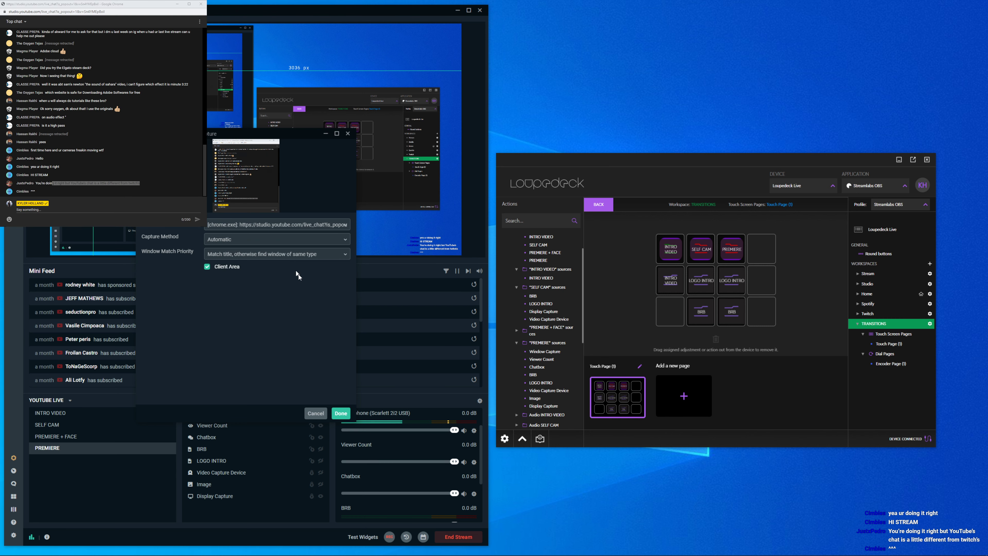
{"action": "left_click", "coordinate": [341, 418]}
Move the chat window capture to the lower-left corner of the canvas and enlarge the page zoom of the pop-out chat.
{"action": "left_click_drag", "start_coordinate": [100, 85], "coordinate": [99, 221]}
{"action": "left_click", "coordinate": [108, 407]}
{"action": "key", "text": "ctrl+plus"}
{"action": "key", "text": "ctrl+plus"}
{"action": "key", "text": "ctrl+plus"}
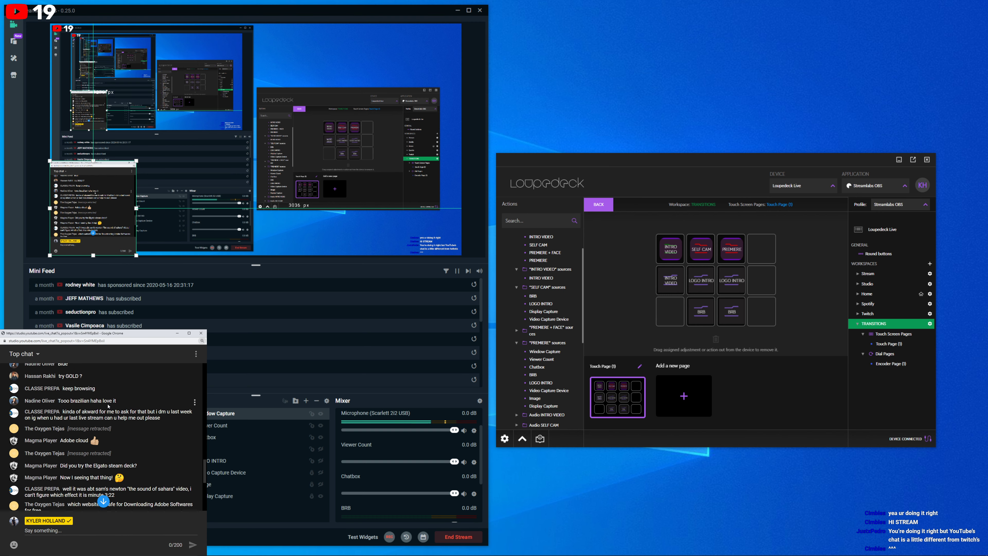
{"action": "key", "text": "ctrl+plus"}
{"action": "key", "text": "ctrl+minus"}
{"action": "key", "text": "ctrl+minus"}
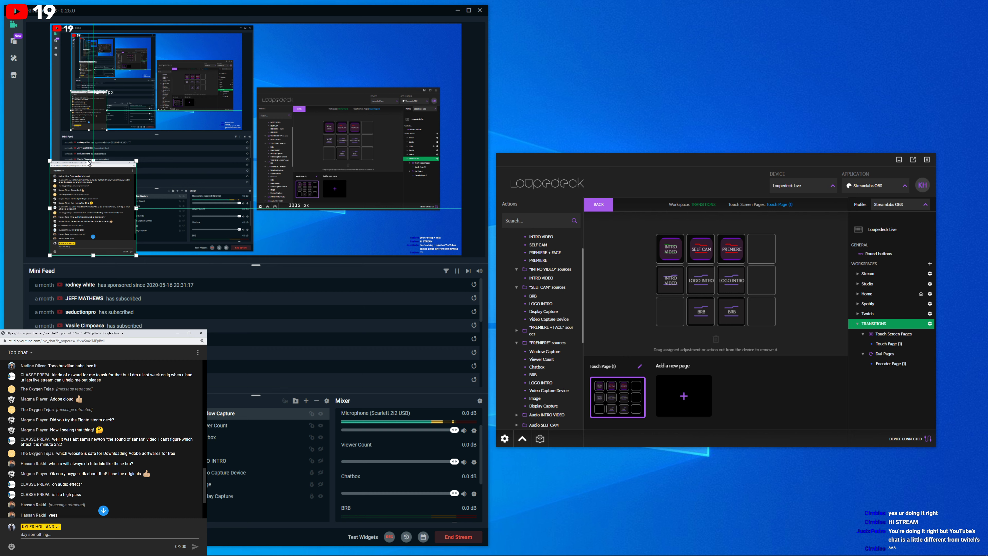
Crop the header and message-entry area off the chat window capture and enlarge it in the canvas's lower-left corner.
{"action": "left_click_drag", "start_coordinate": [94, 161], "coordinate": [93, 182]}
{"action": "left_click_drag", "start_coordinate": [93, 257], "coordinate": [93, 240]}
{"action": "scroll", "coordinate": [125, 419], "scroll_direction": "down", "scroll_amount": 2}
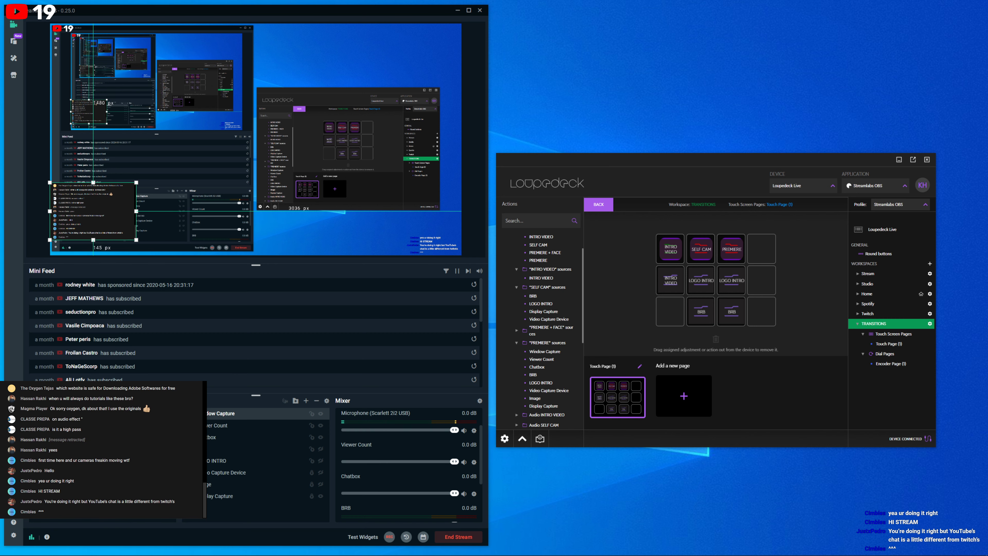
{"action": "mouse_move", "coordinate": [138, 212]}
{"action": "left_mouse_down"}
{"action": "mouse_move", "coordinate": [137, 243]}
{"action": "mouse_move", "coordinate": [165, 251]}
{"action": "mouse_move", "coordinate": [134, 229]}
{"action": "left_mouse_up"}
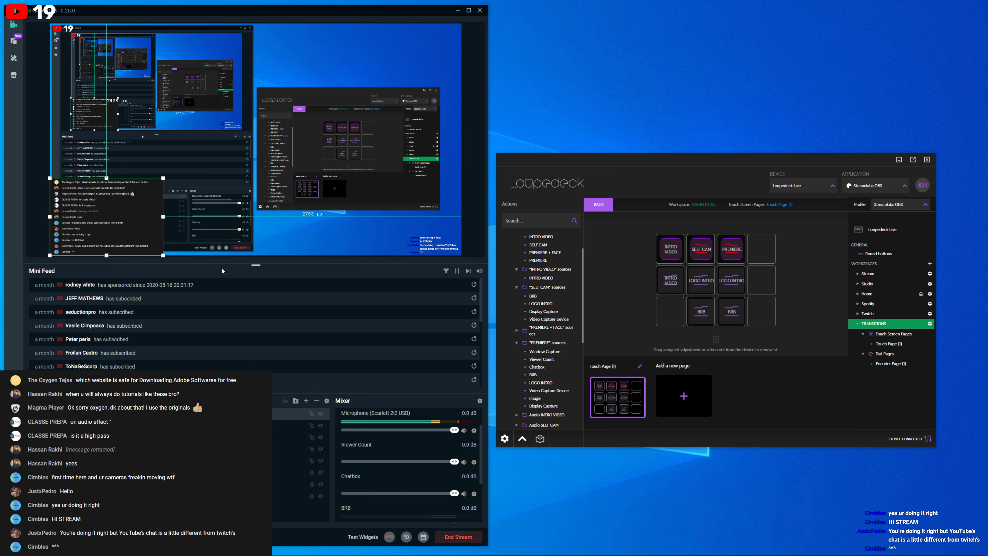
Enlarge the Chatbox widget from its upper-left corner, keeping it in the lower-right corner of the preview canvas.
{"action": "left_click", "coordinate": [234, 496]}
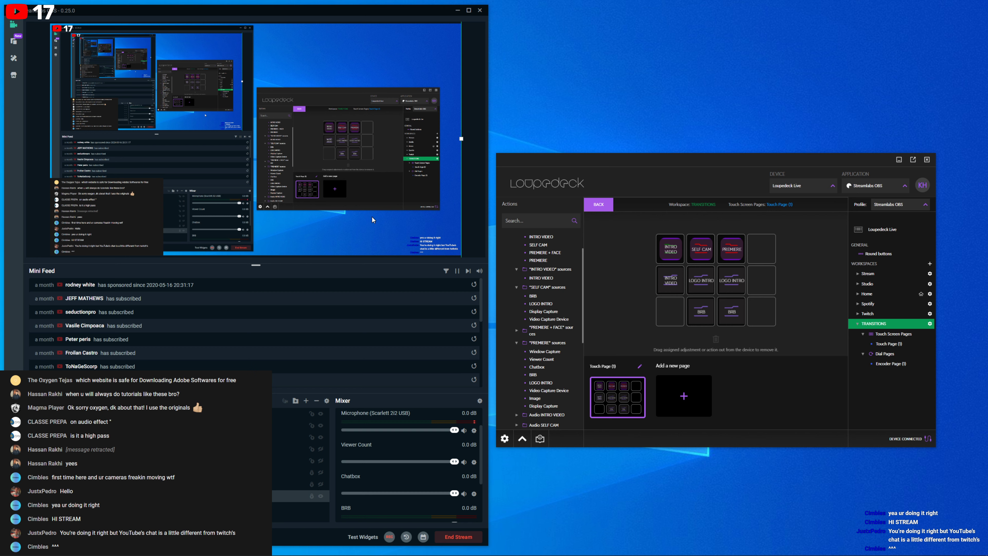
{"action": "left_click", "coordinate": [438, 244]}
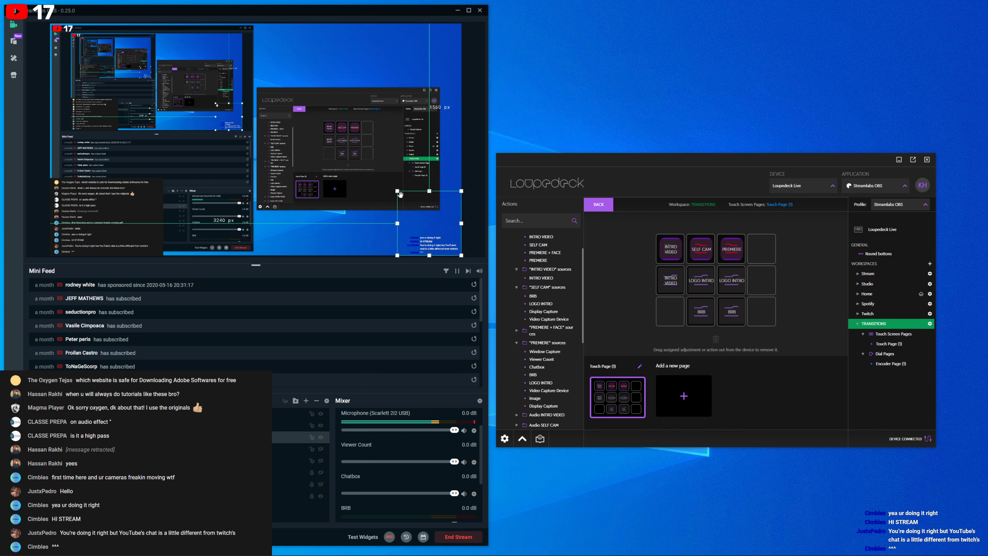
{"action": "left_click_drag", "start_coordinate": [397, 191], "coordinate": [345, 142]}
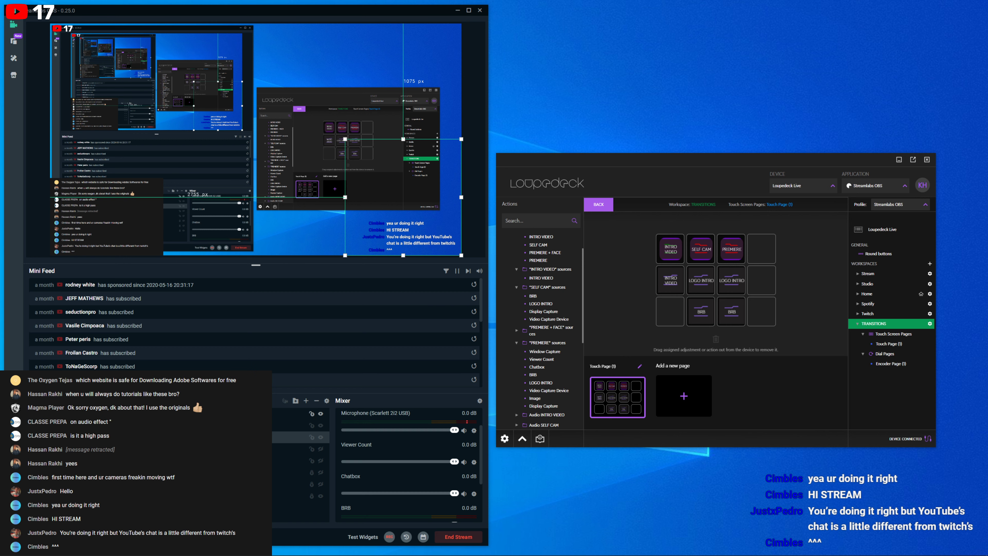
Remove the Window Capture source from the PREMIERE scene.
{"action": "left_click", "coordinate": [233, 425]}
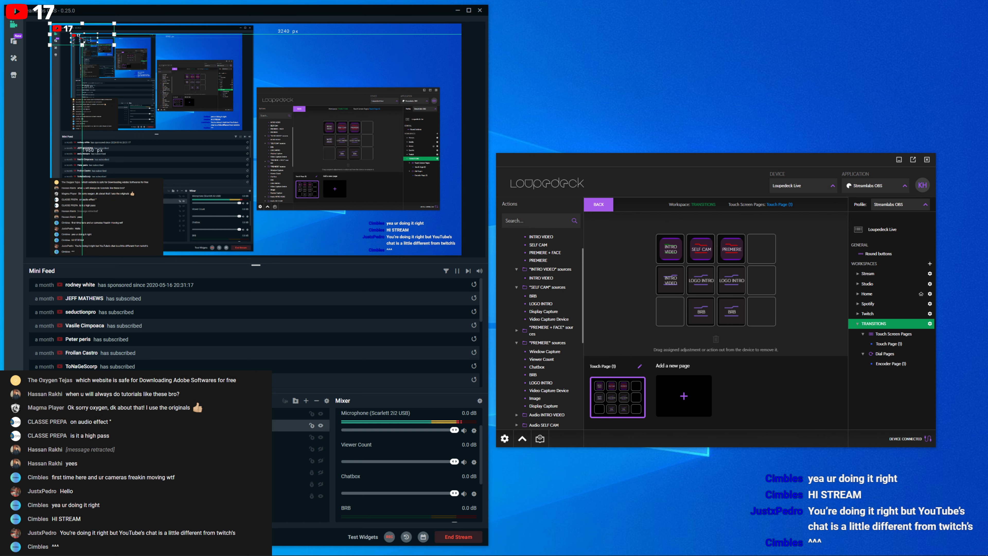
{"action": "left_click", "coordinate": [234, 414]}
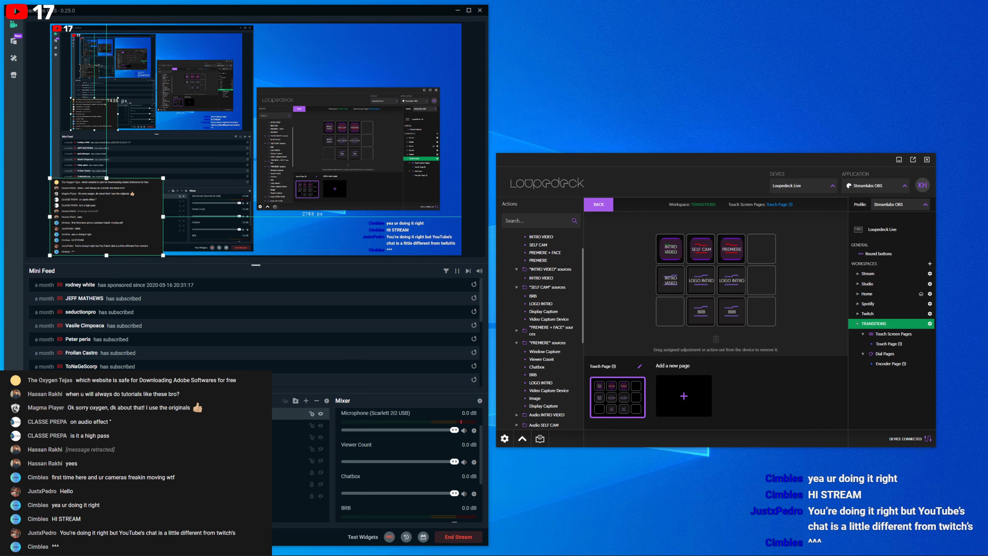
{"action": "right_click", "coordinate": [223, 416]}
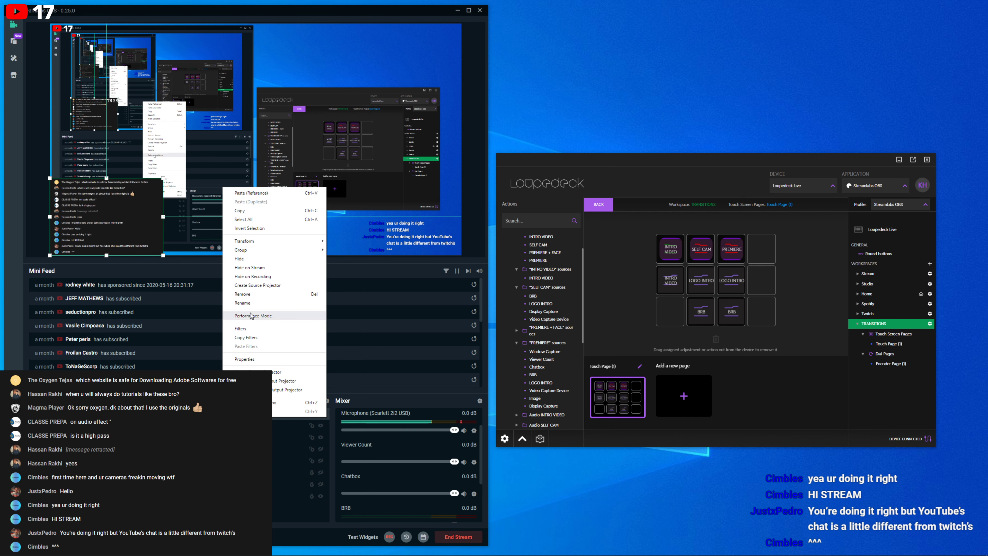
{"action": "left_click", "coordinate": [252, 295]}
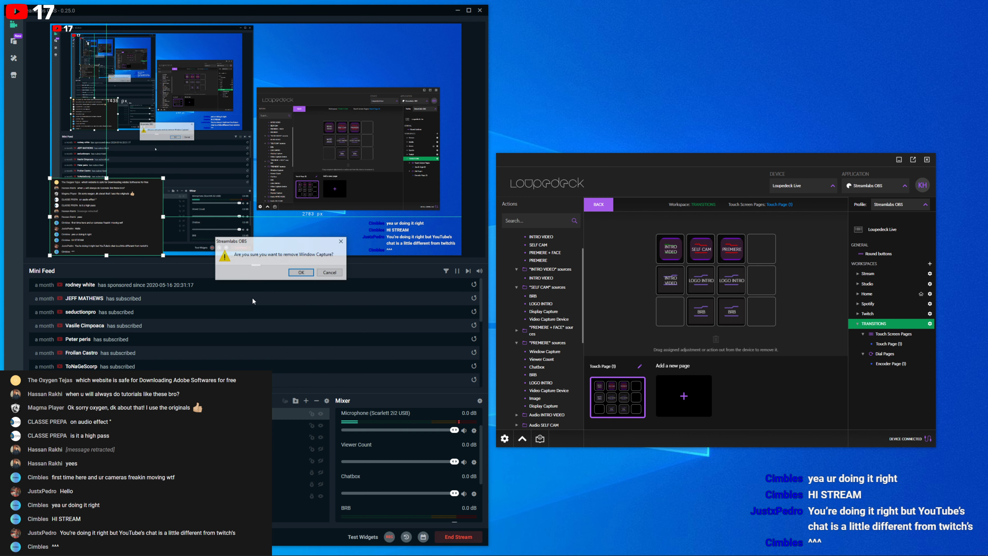
{"action": "left_click", "coordinate": [302, 272]}
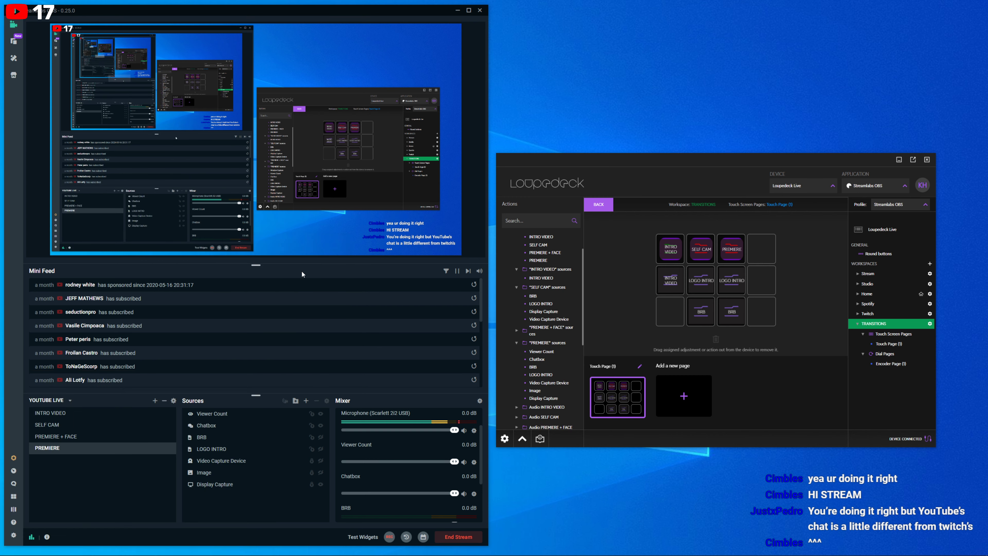
Examine the Chatbox's visual, font, chatter and source settings, including its full custom CSS.
{"action": "left_click", "coordinate": [389, 244]}
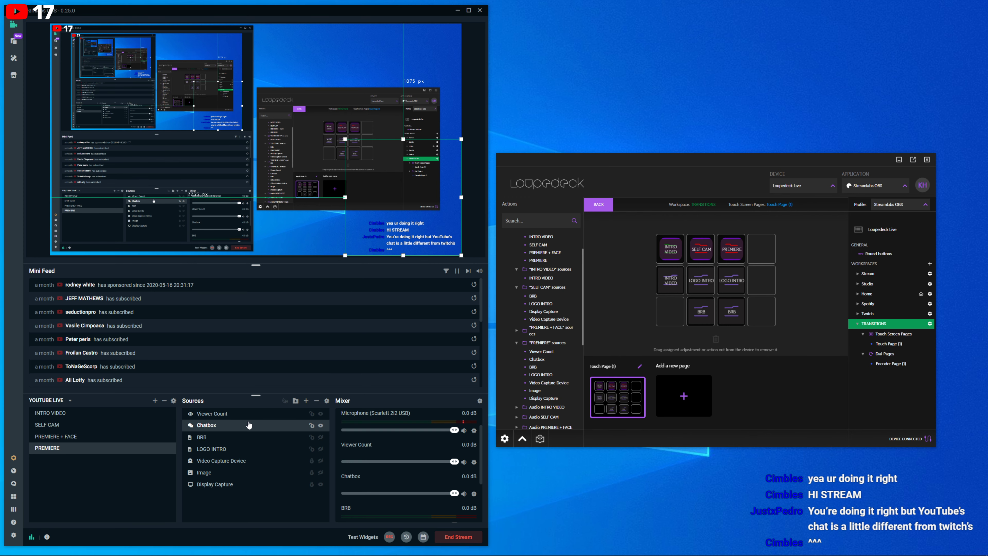
{"action": "left_click", "coordinate": [326, 400]}
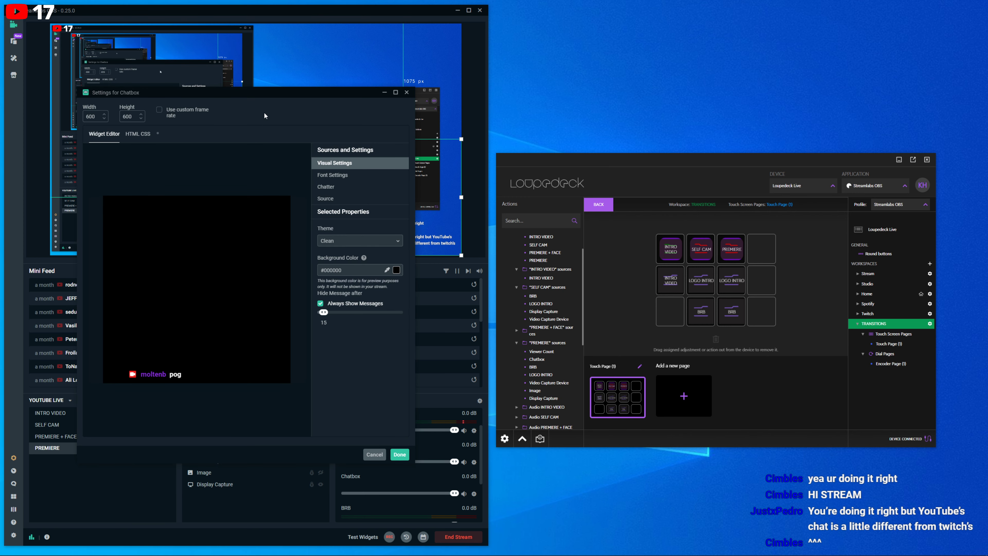
{"action": "left_click", "coordinate": [340, 181]}
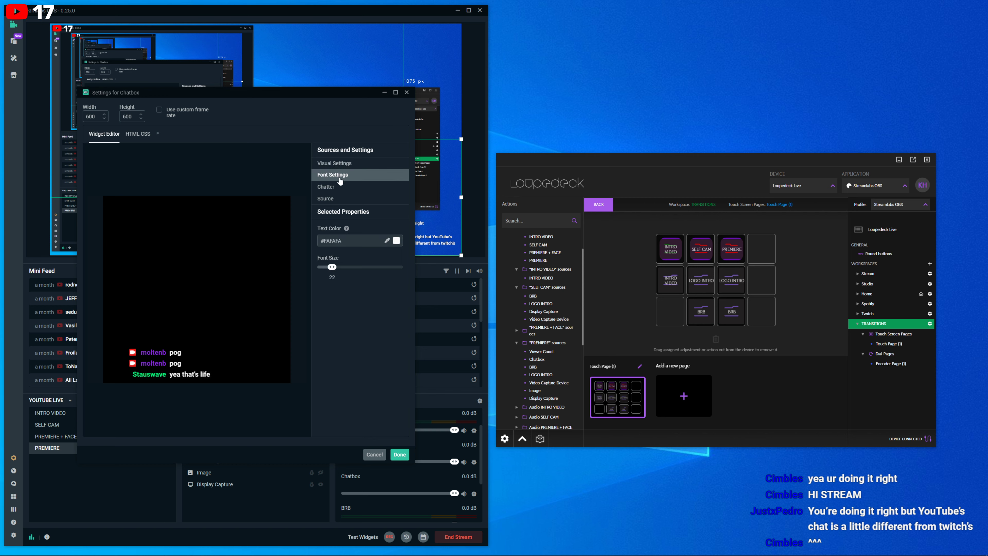
{"action": "left_click", "coordinate": [344, 187]}
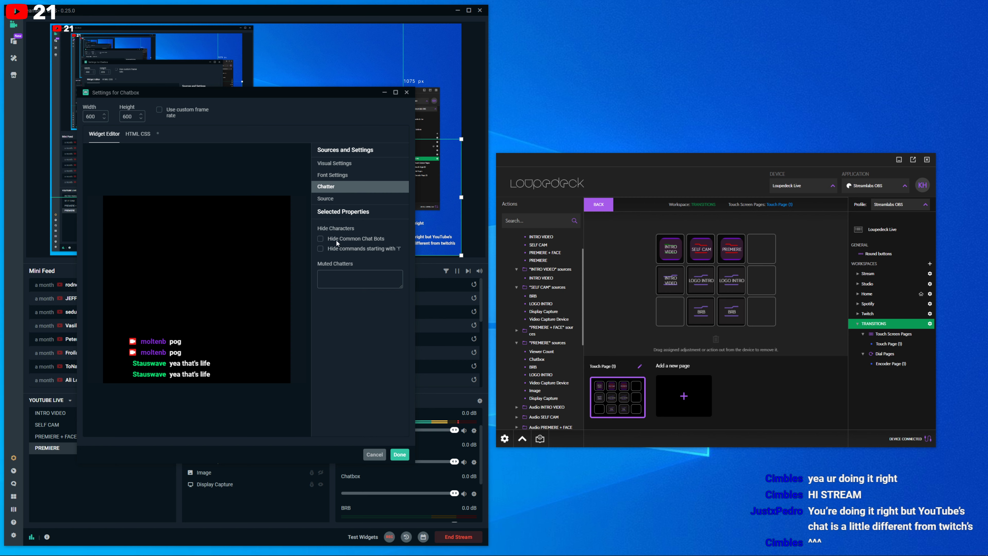
{"action": "left_click", "coordinate": [338, 175]}
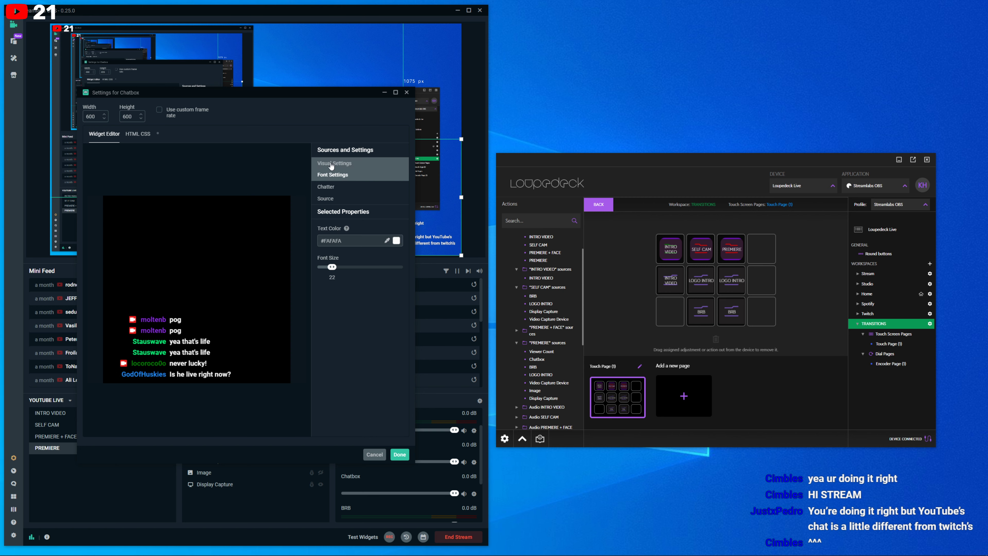
{"action": "left_click", "coordinate": [330, 165]}
{"action": "left_click", "coordinate": [338, 188]}
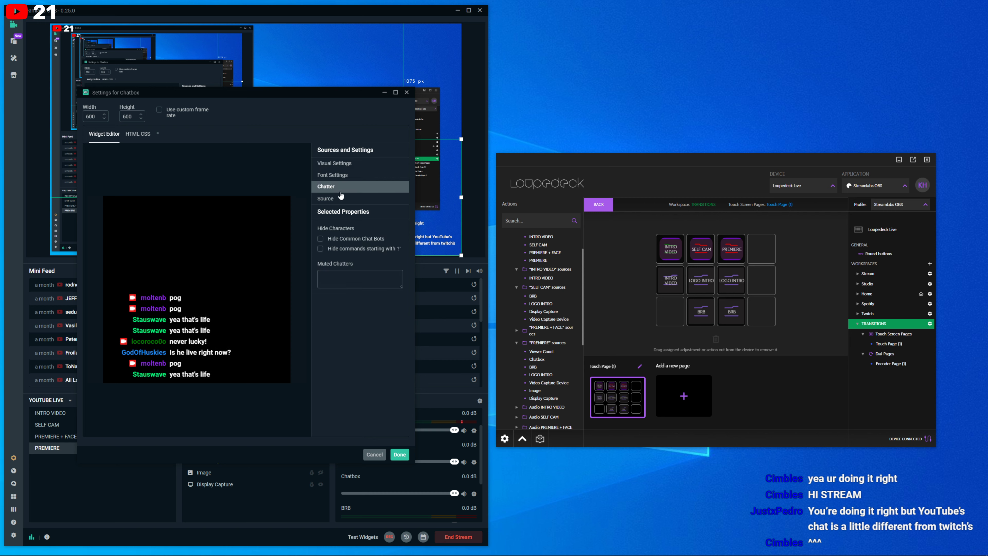
{"action": "left_click", "coordinate": [341, 198]}
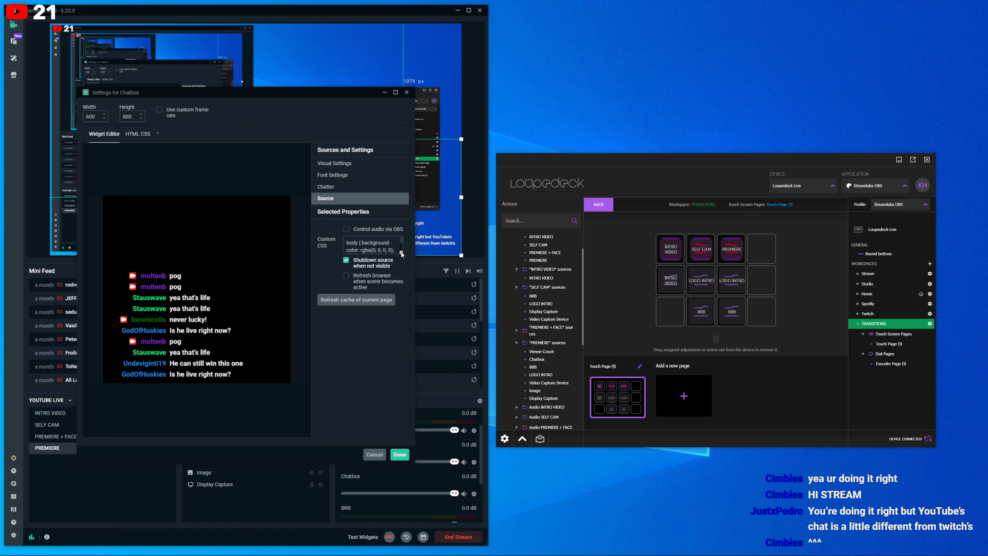
{"action": "left_click_drag", "start_coordinate": [400, 252], "coordinate": [402, 281]}
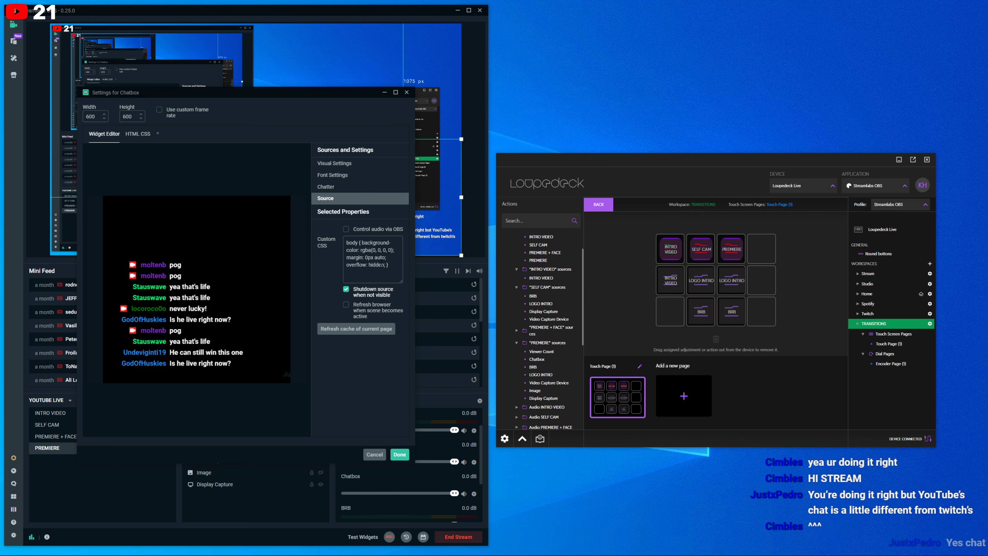
{"action": "left_click", "coordinate": [394, 456]}
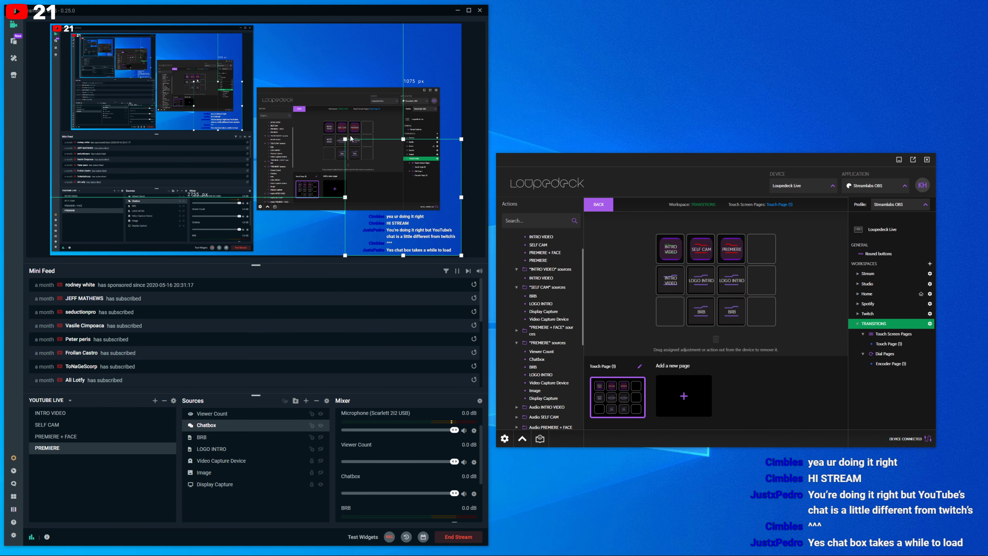
Crop the upper part of the Chatbox and move it to the canvas's lower-left corner, and shorten the program window to clear the chat area.
{"action": "left_click_drag", "start_coordinate": [345, 139], "coordinate": [409, 199]}
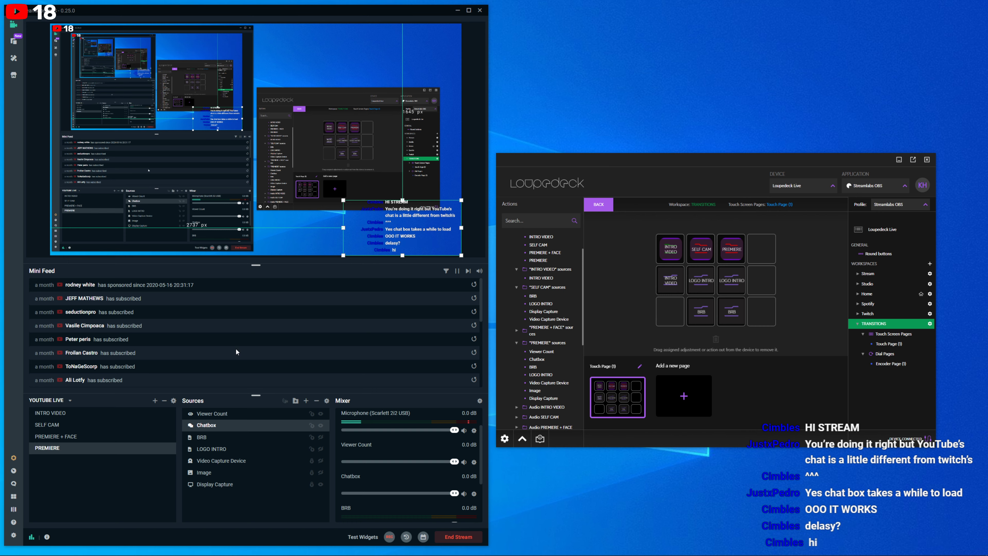
{"action": "left_click_drag", "start_coordinate": [403, 234], "coordinate": [94, 233]}
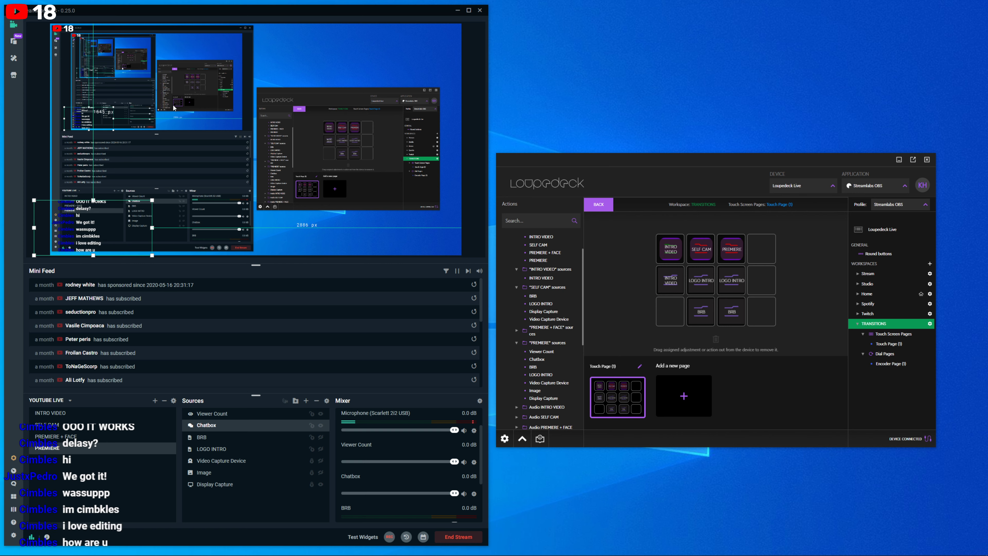
{"action": "left_click_drag", "start_coordinate": [270, 544], "coordinate": [275, 463]}
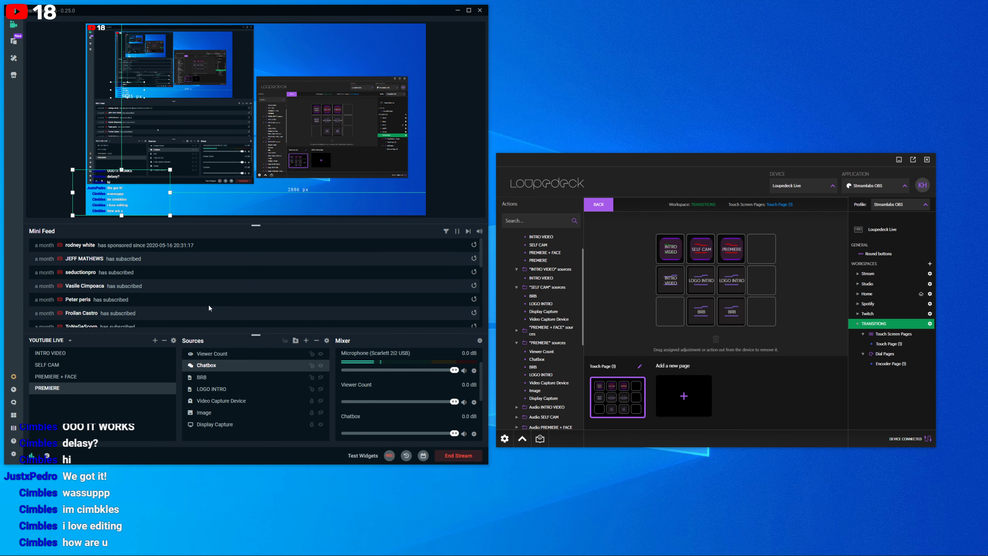